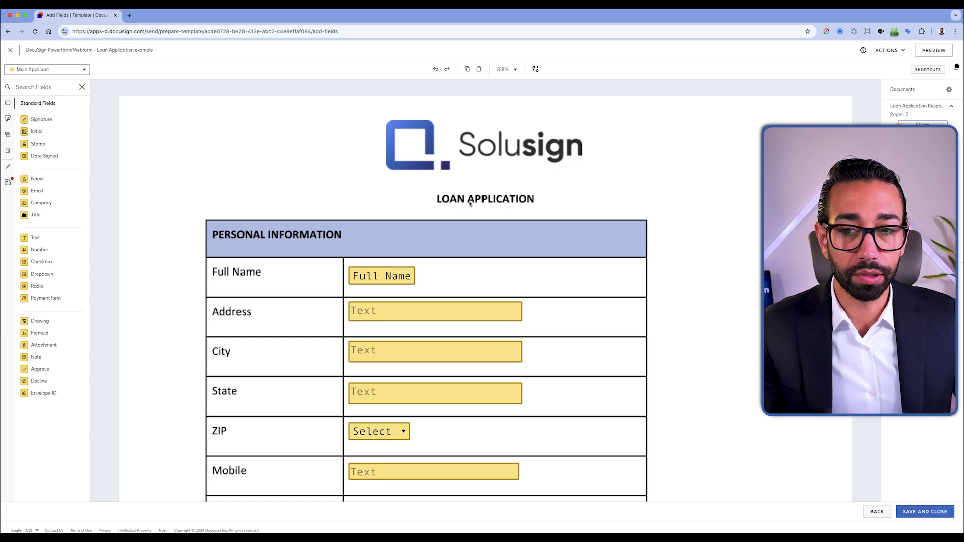
{"action": "scroll", "coordinate": [470, 203], "scroll_direction": "down", "scroll_amount": 10}
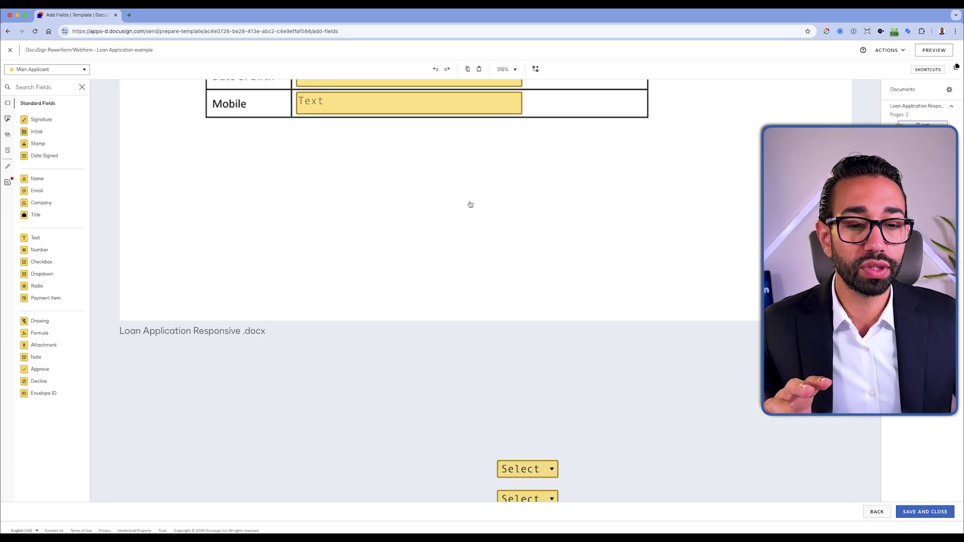
{"action": "scroll", "coordinate": [470, 205], "scroll_direction": "down", "scroll_amount": 5}
{"action": "scroll", "coordinate": [330, 196], "scroll_direction": "up", "scroll_amount": 15}
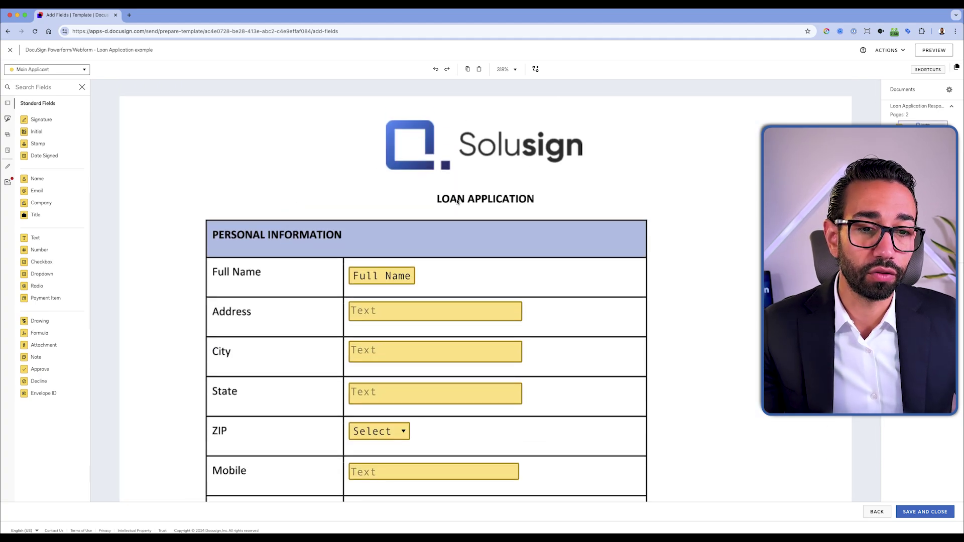
{"action": "scroll", "coordinate": [457, 201], "scroll_direction": "down", "scroll_amount": 15}
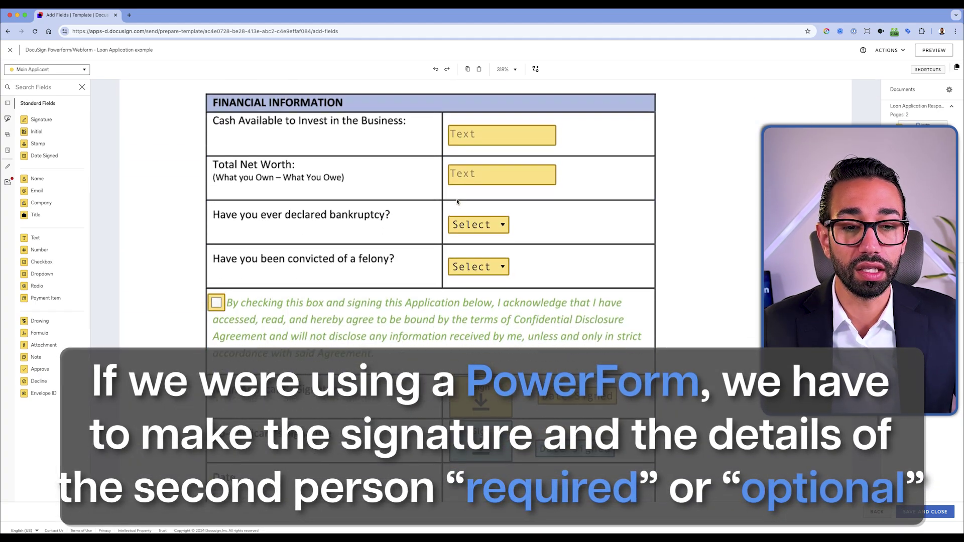
{"action": "scroll", "coordinate": [457, 201], "scroll_direction": "down", "scroll_amount": 3}
{"action": "left_click_drag", "start_coordinate": [381, 333], "coordinate": [577, 369]}
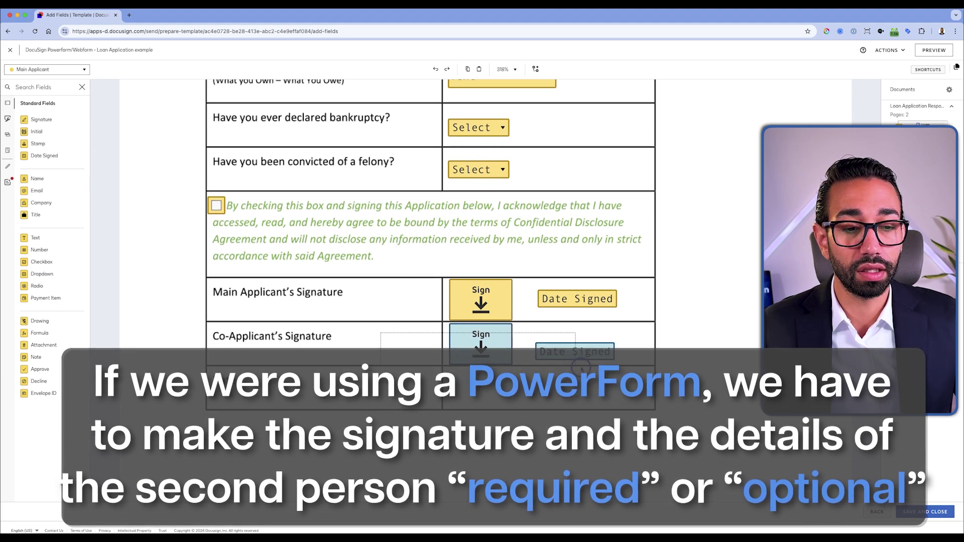
{"action": "scroll", "coordinate": [370, 321], "scroll_direction": "up", "scroll_amount": 15}
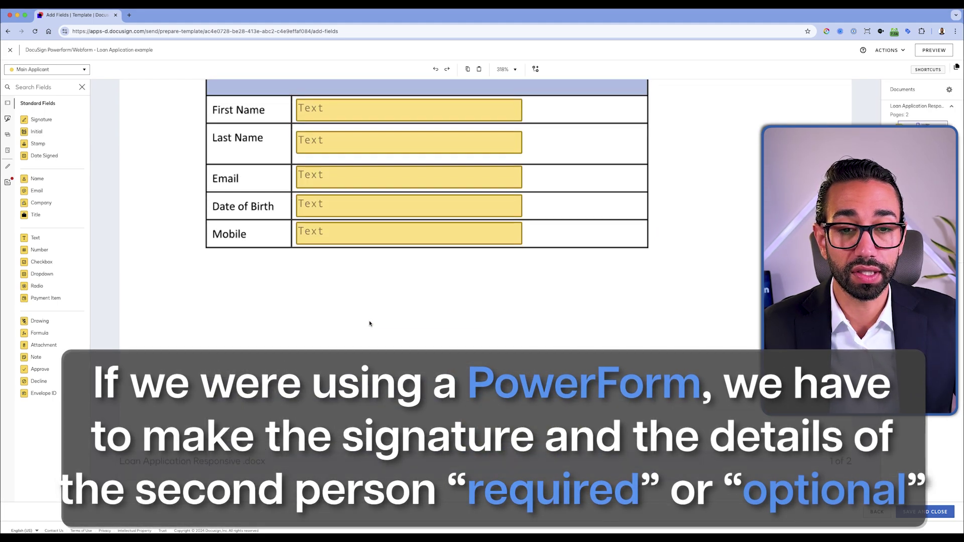
{"action": "scroll", "coordinate": [370, 324], "scroll_direction": "down", "scroll_amount": 5}
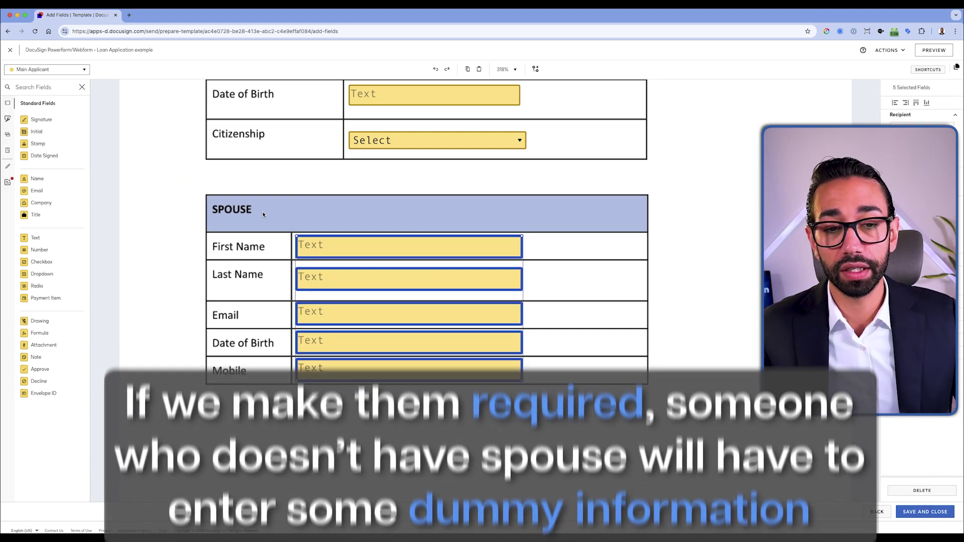
{"action": "left_click", "coordinate": [263, 215]}
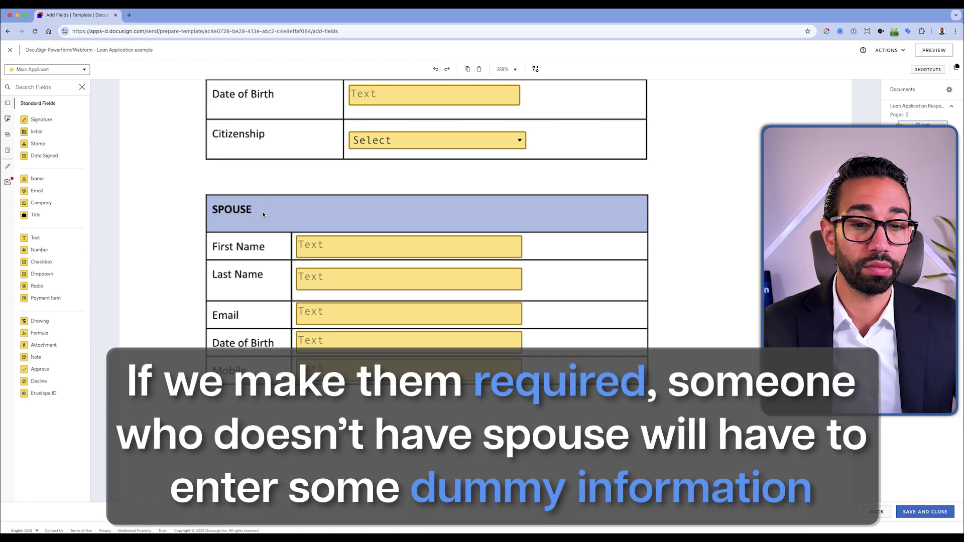
{"action": "left_click_drag", "start_coordinate": [263, 215], "coordinate": [381, 374]}
{"action": "scroll", "coordinate": [479, 406], "scroll_direction": "down", "scroll_amount": 2}
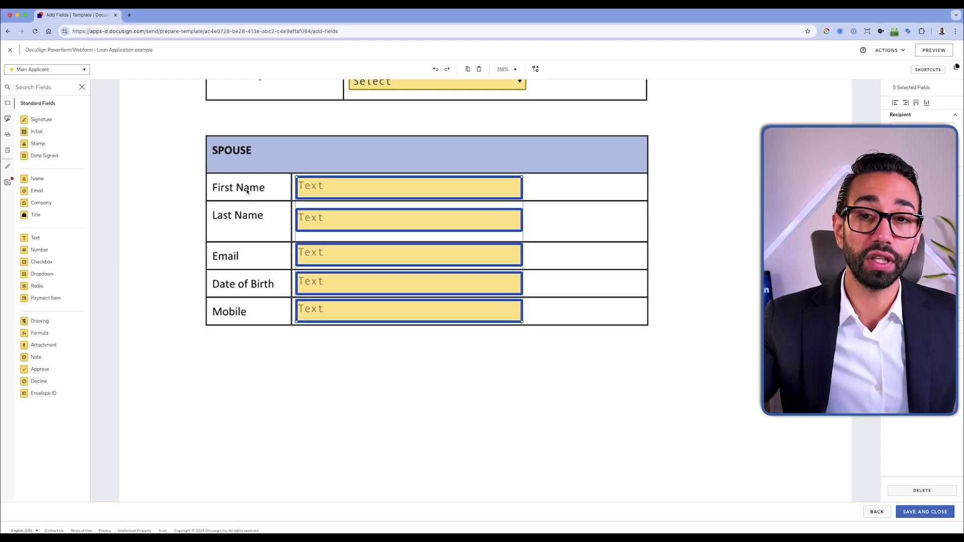
{"action": "left_click_drag", "start_coordinate": [201, 164], "coordinate": [517, 374]}
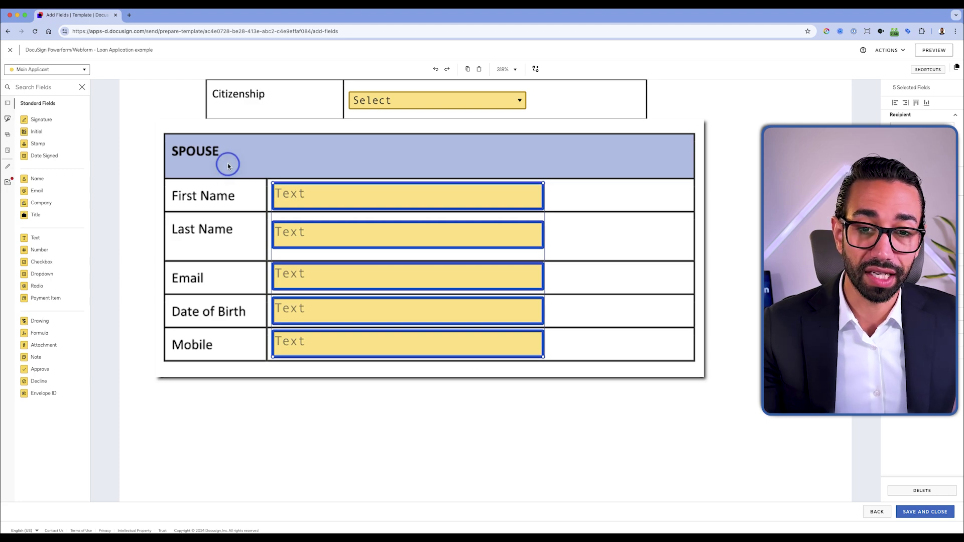
{"action": "left_click", "coordinate": [510, 382]}
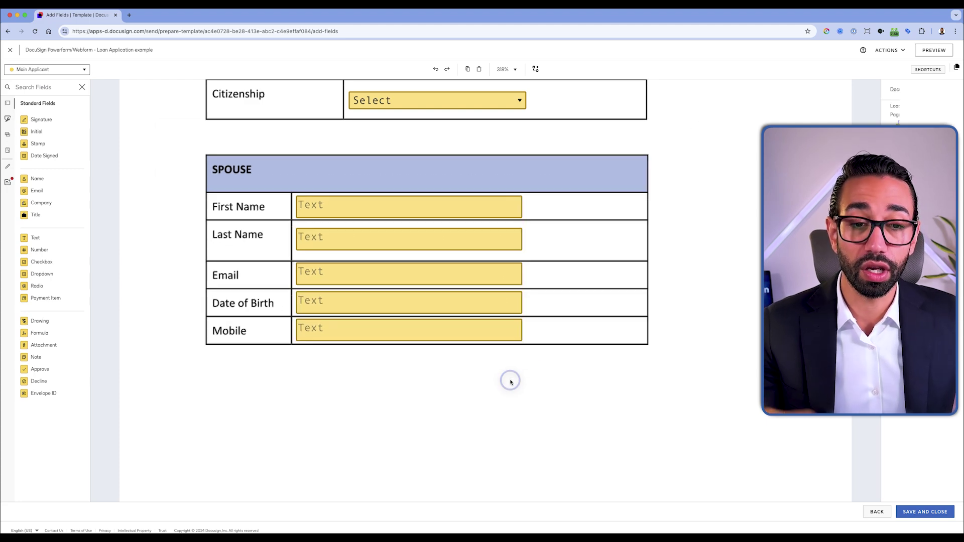
{"action": "scroll", "coordinate": [406, 344], "scroll_direction": "down", "scroll_amount": 3}
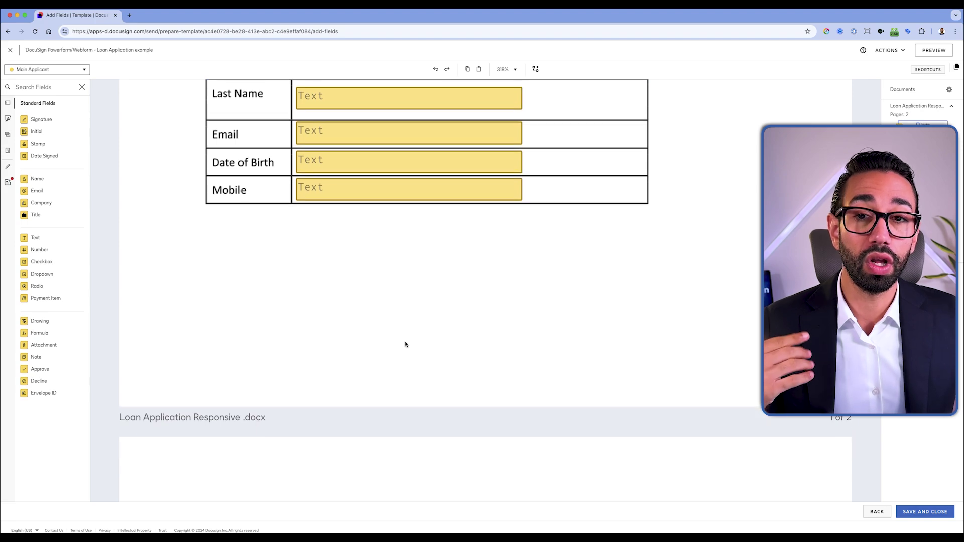
{"action": "scroll", "coordinate": [406, 344], "scroll_direction": "up", "scroll_amount": 2}
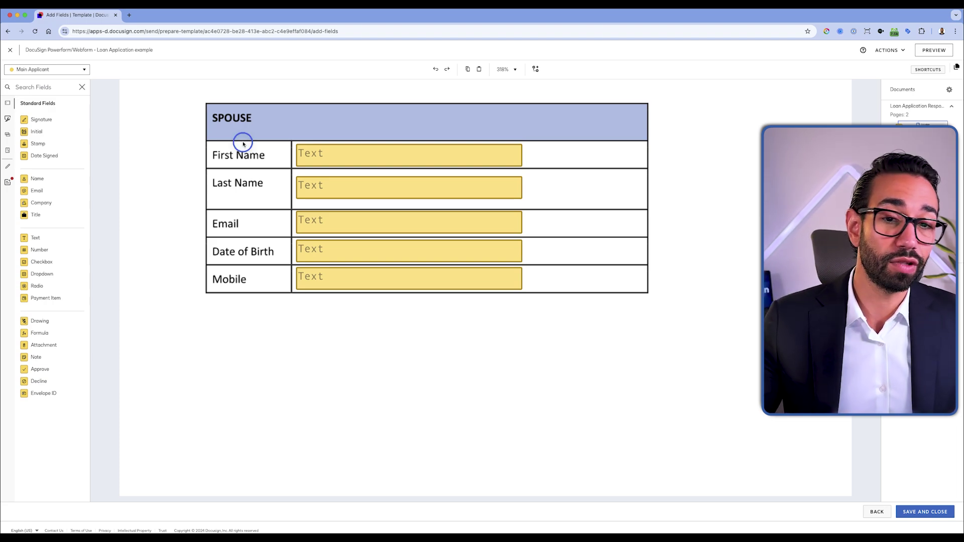
{"action": "left_click_drag", "start_coordinate": [447, 333], "coordinate": [449, 338]}
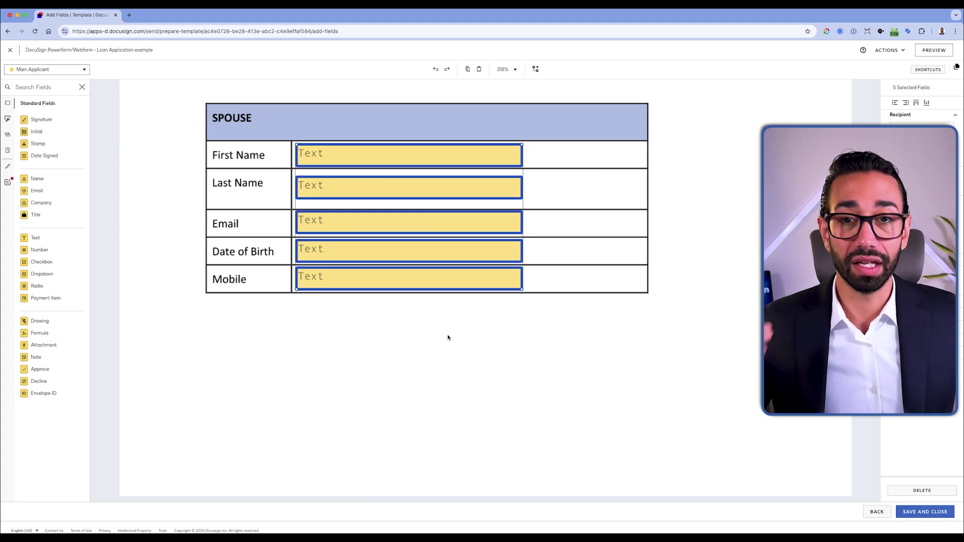
{"action": "left_click", "coordinate": [384, 306]}
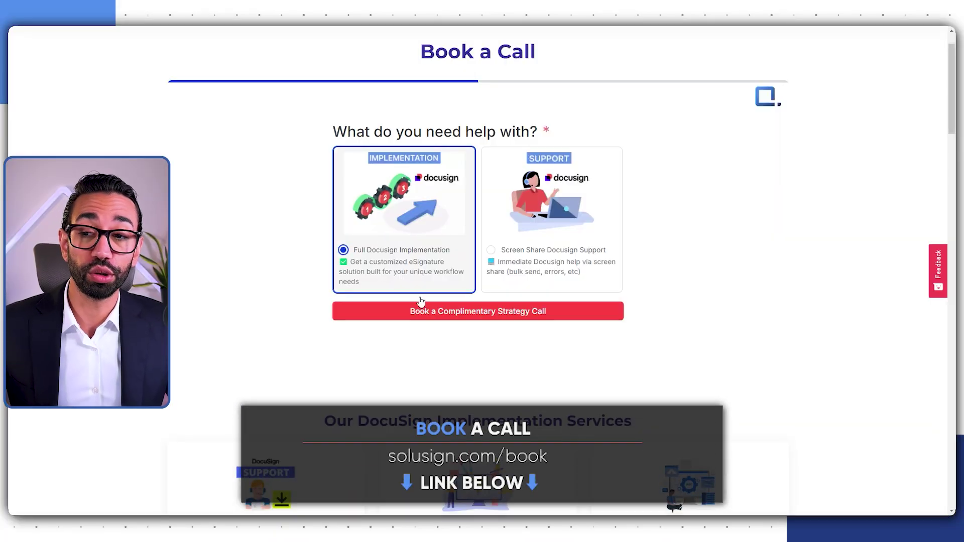
Step: Browse the strategy call calendar for August 15, then open the cheat sheet download form
{"action": "left_click", "coordinate": [487, 315]}
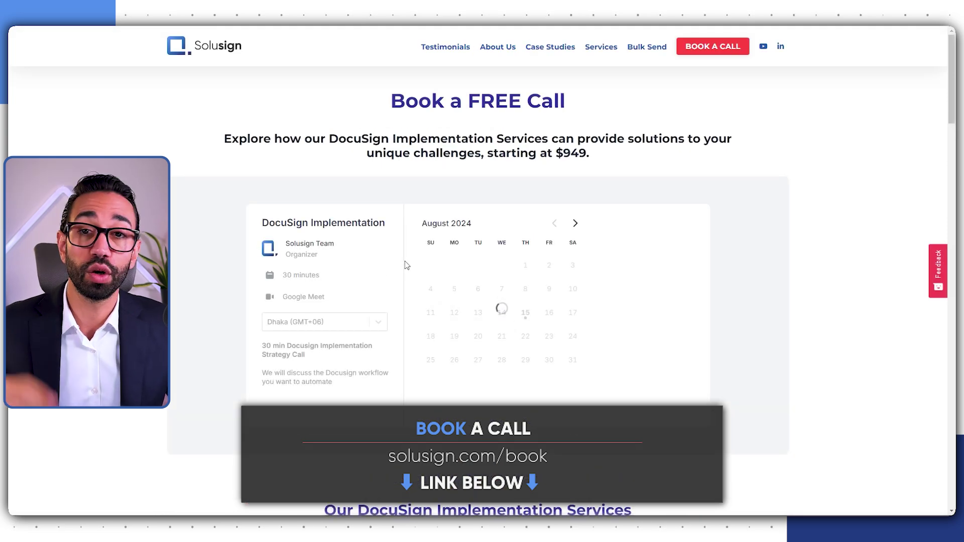
{"action": "left_click", "coordinate": [525, 313]}
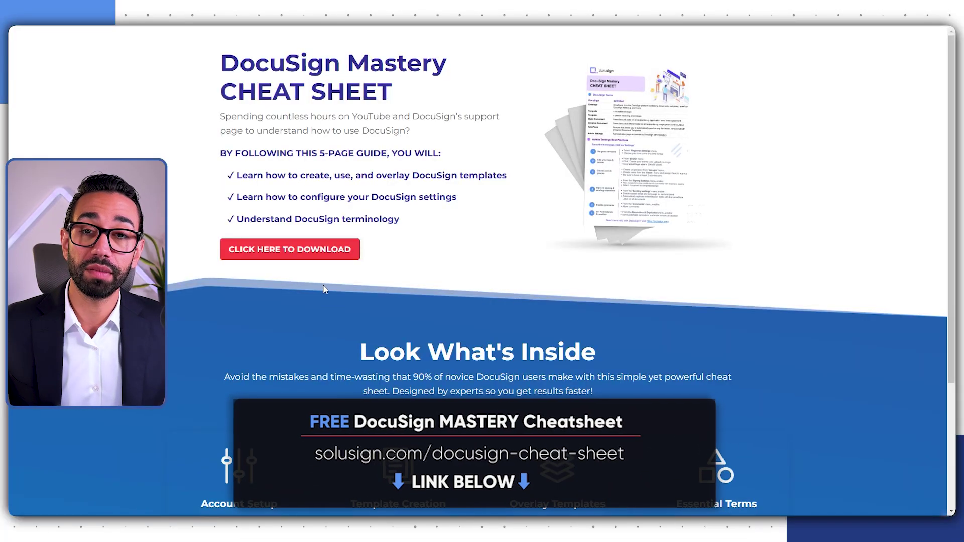
{"action": "left_click", "coordinate": [312, 251]}
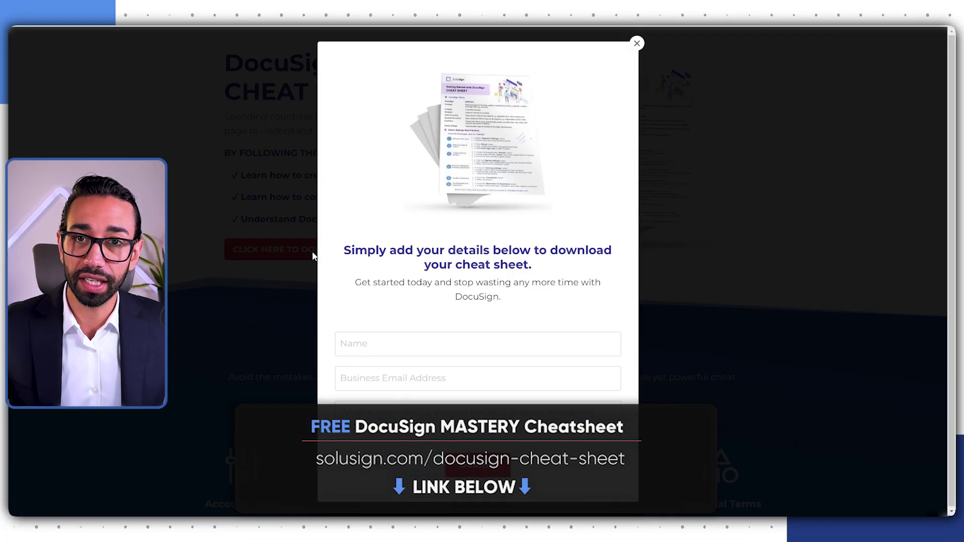
{"action": "left_click", "coordinate": [380, 344]}
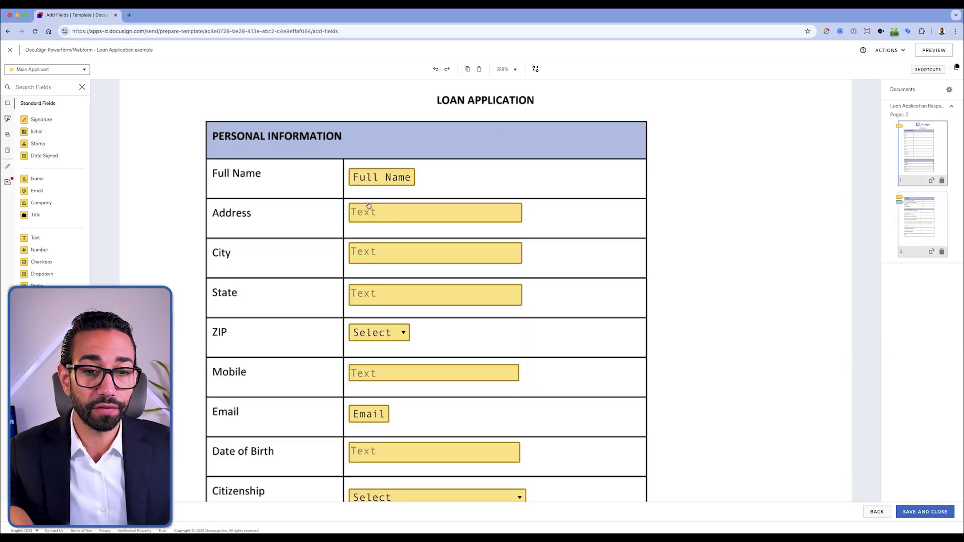
{"action": "left_click", "coordinate": [396, 213]}
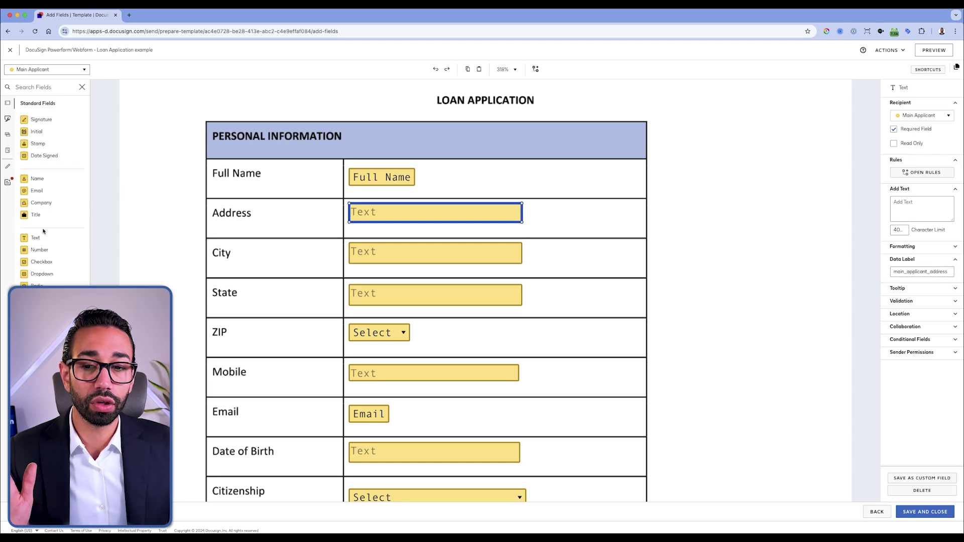
{"action": "left_click_drag", "start_coordinate": [43, 239], "coordinate": [543, 199]}
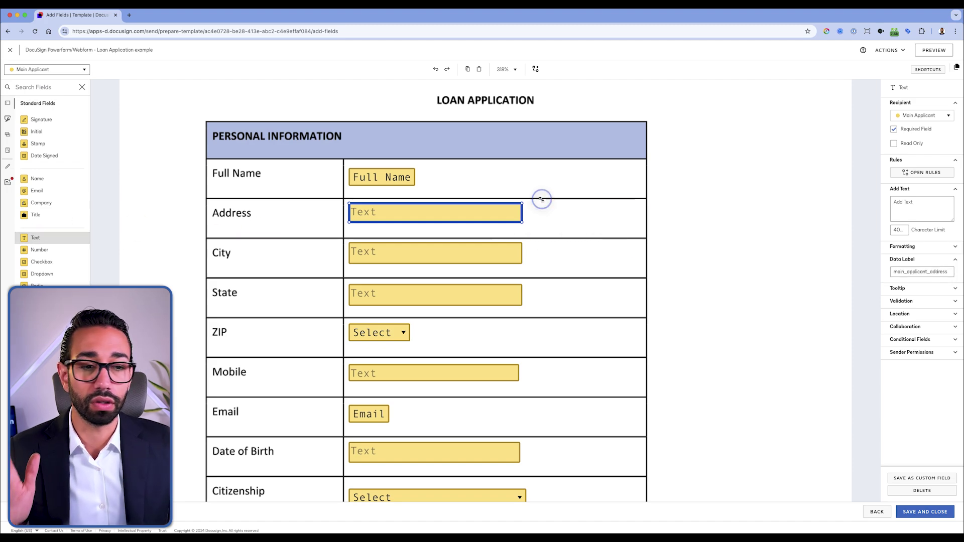
{"action": "left_click", "coordinate": [919, 271]}
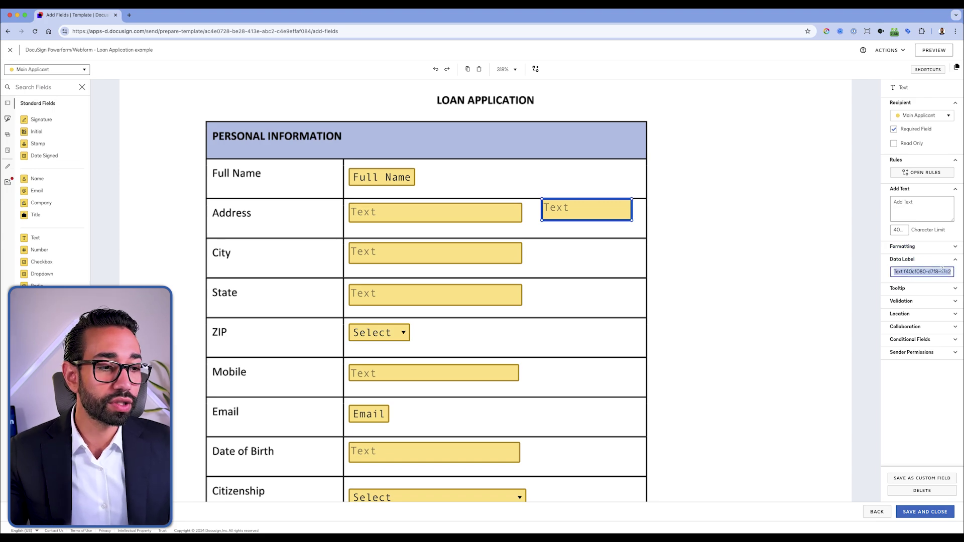
{"action": "left_click", "coordinate": [664, 215]}
{"action": "left_click", "coordinate": [590, 211]}
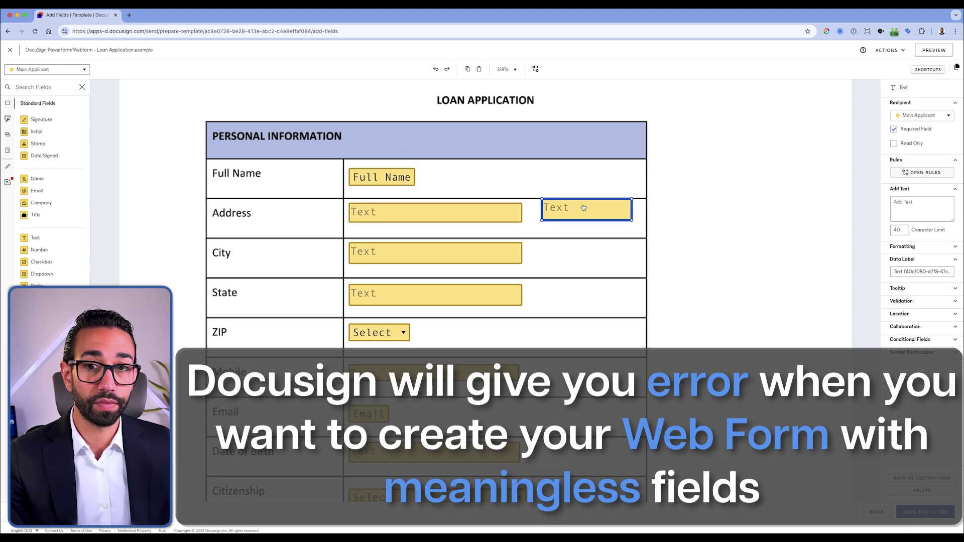
{"action": "key", "text": "Delete"}
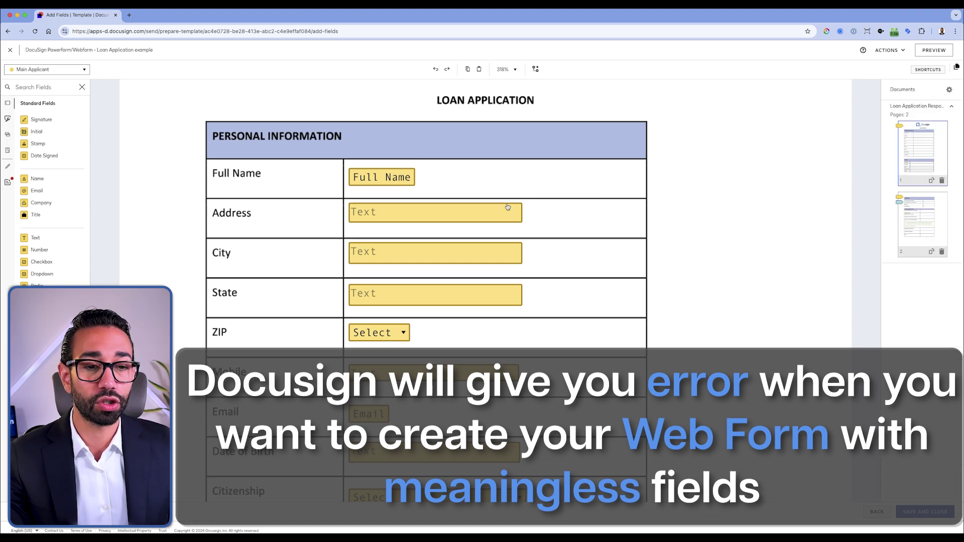
{"action": "left_click", "coordinate": [493, 210]}
{"action": "left_click", "coordinate": [564, 230]}
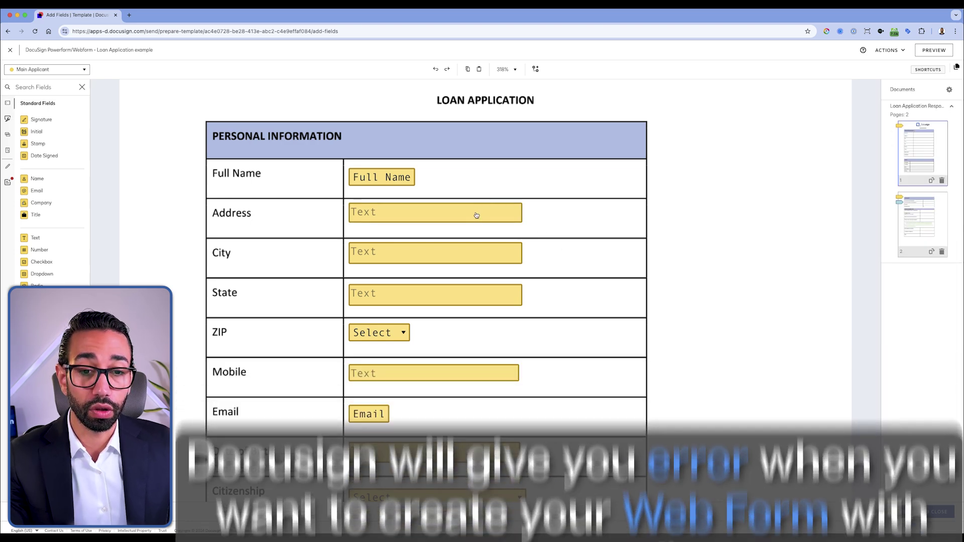
{"action": "left_click", "coordinate": [478, 212]}
{"action": "scroll", "coordinate": [590, 223], "scroll_direction": "down", "scroll_amount": 3}
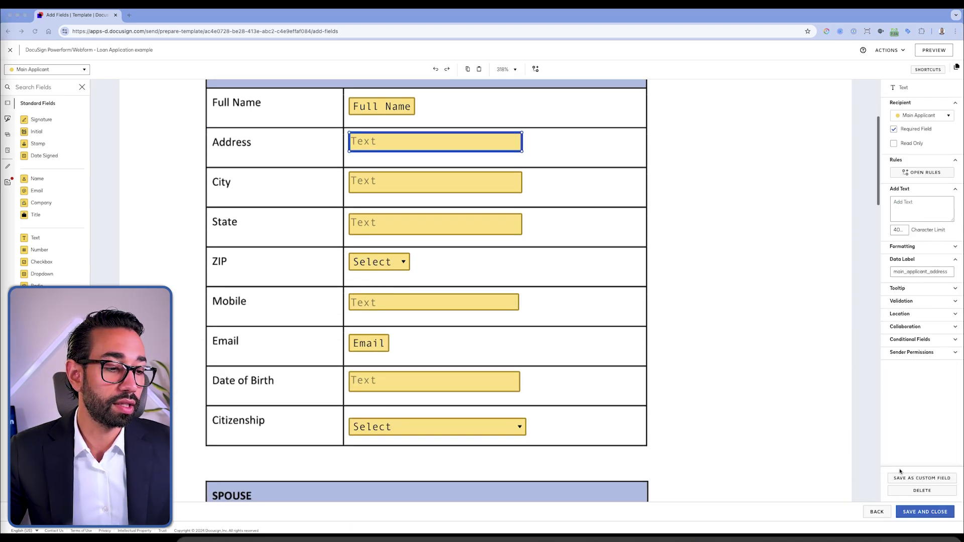
{"action": "left_click", "coordinate": [926, 513]}
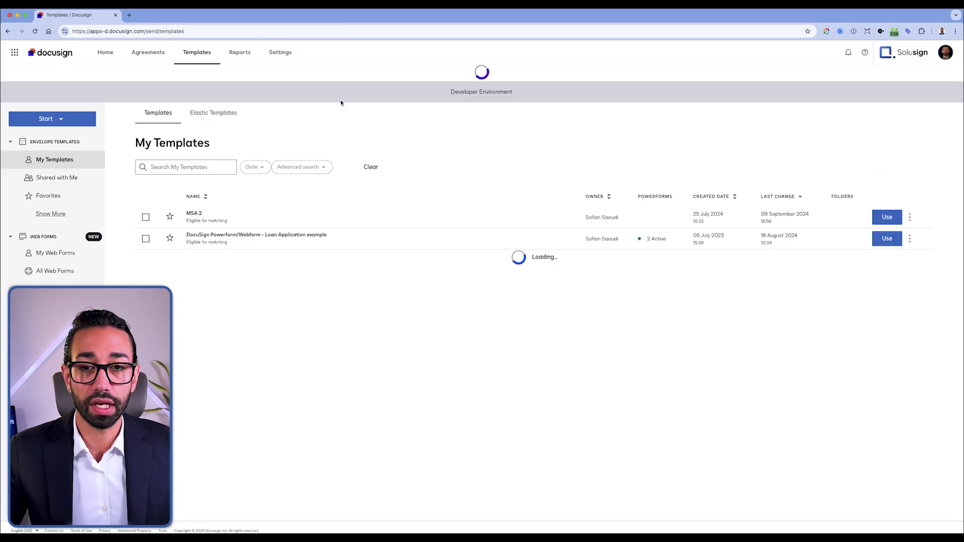
Step: Start a new Web Form and choose to build it from an eSignature template
{"action": "left_click", "coordinate": [54, 118]}
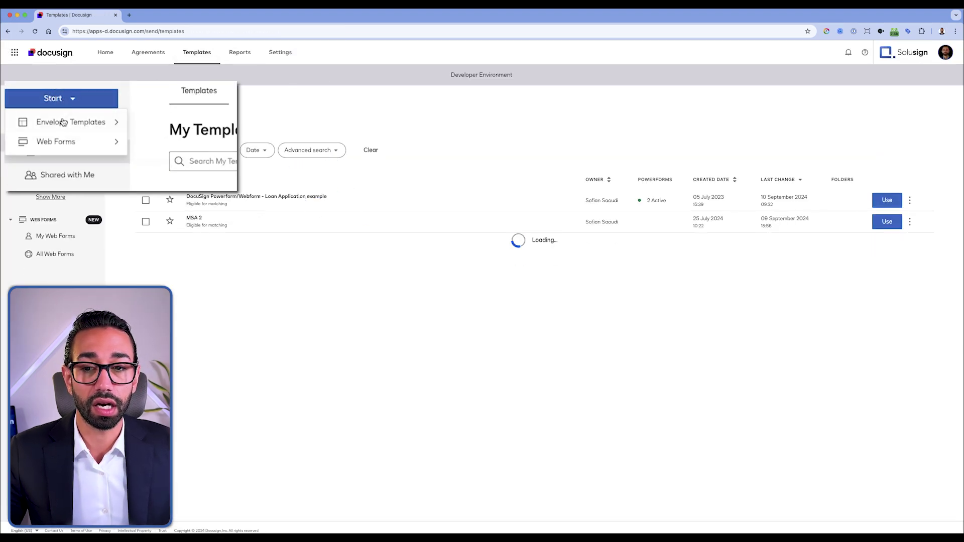
{"action": "mouse_move", "coordinate": [56, 141]}
{"action": "left_click", "coordinate": [180, 147]}
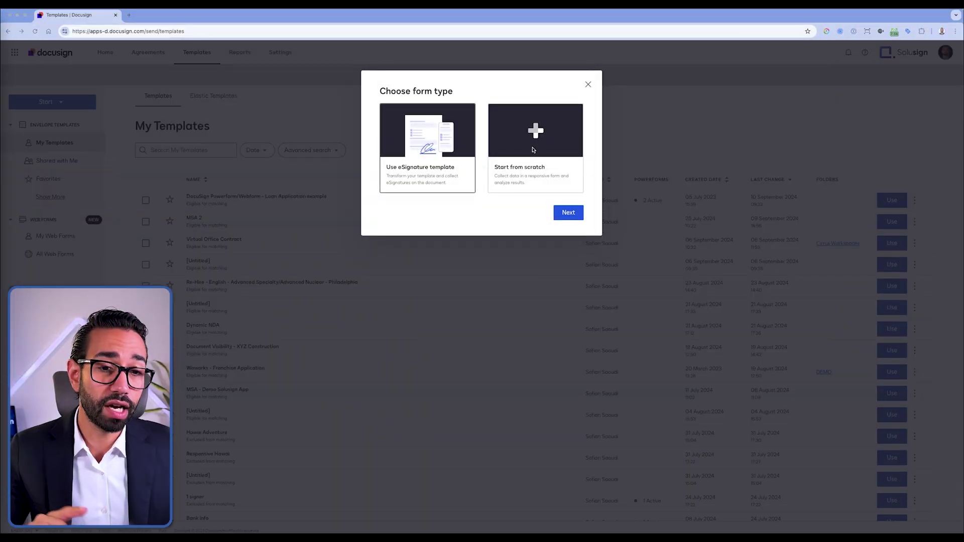
{"action": "left_click", "coordinate": [415, 160]}
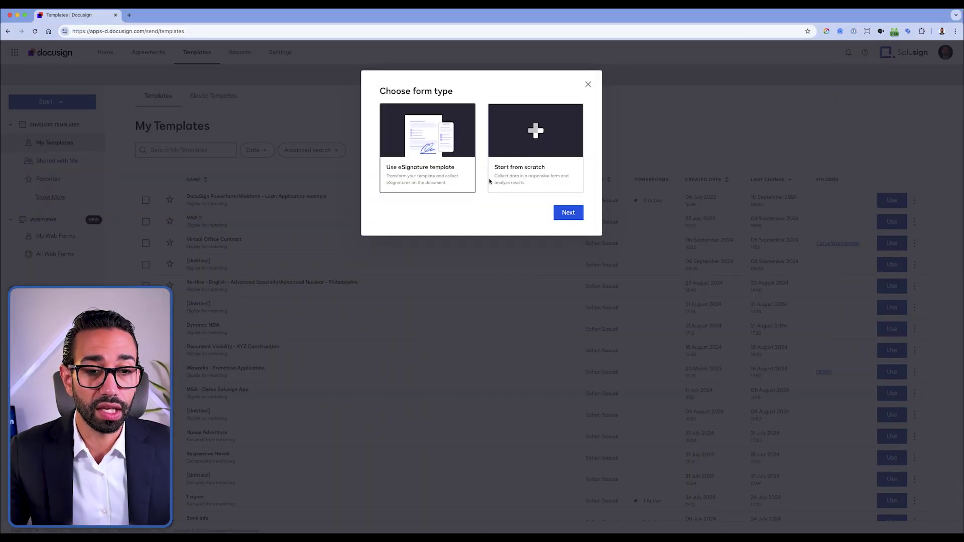
Step: Base the web form on the Loan Application example template and name it 'Loan Application Webform'
{"action": "left_click", "coordinate": [567, 211]}
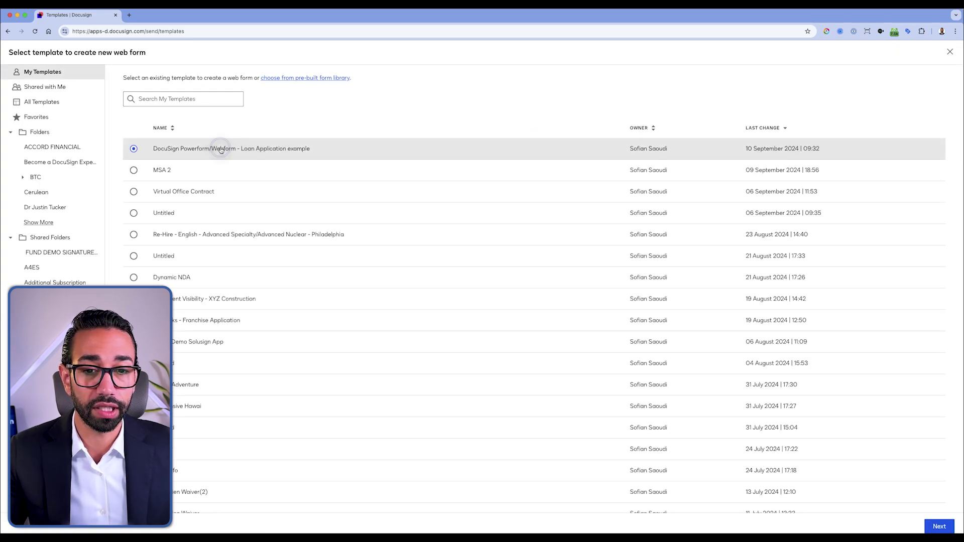
{"action": "left_click", "coordinate": [935, 531]}
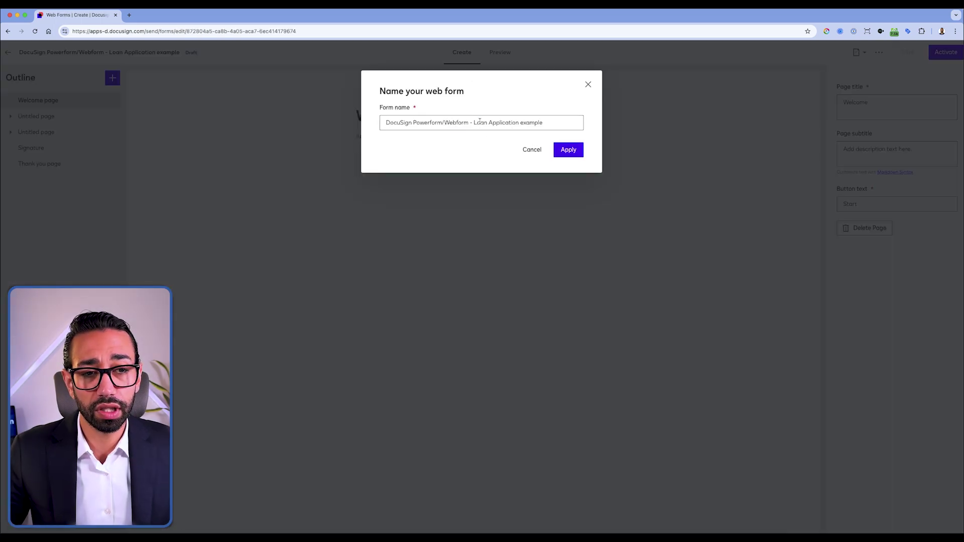
{"action": "triple_click", "coordinate": [479, 122]}
{"action": "type", "text": "Loan Application Webform"}
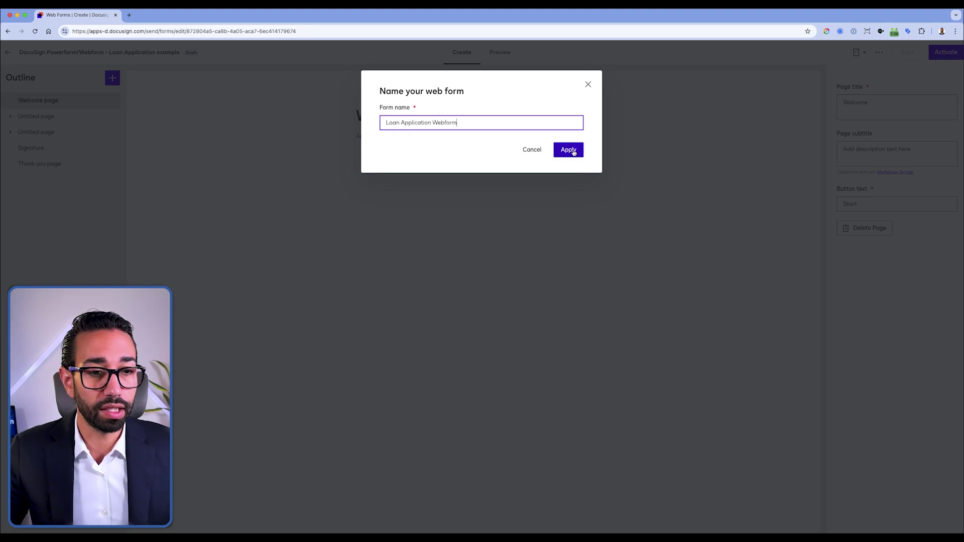
{"action": "left_click", "coordinate": [569, 150]}
{"action": "left_click", "coordinate": [45, 100]}
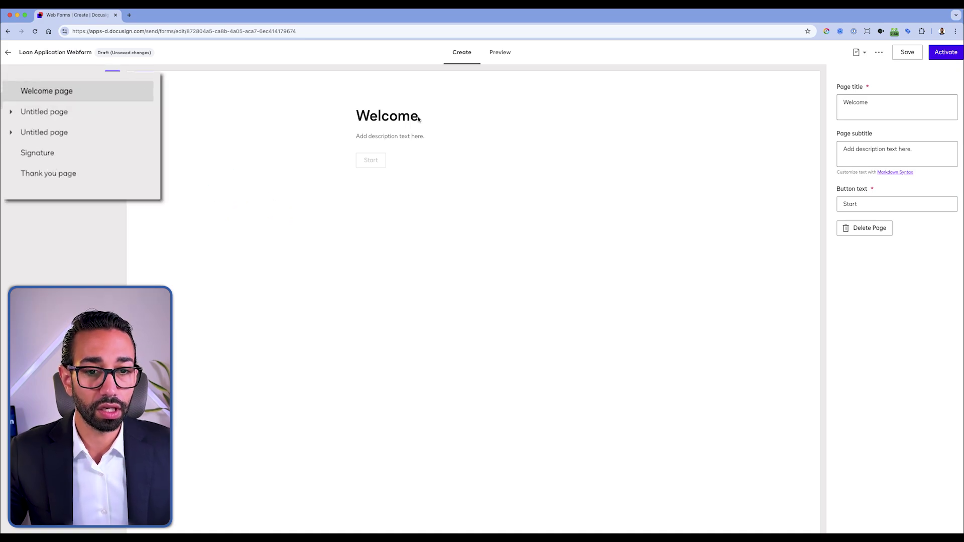
Step: Title the welcome page 'Welcome to our ABC Credit', subtitle it 'Click Begin to start your application', and view the Markdown guide
{"action": "left_click", "coordinate": [912, 101]}
{"action": "type", "text": "to our Cr"}
{"action": "key", "text": "BackSpace"}
{"action": "type", "text": "ABC Credit"}
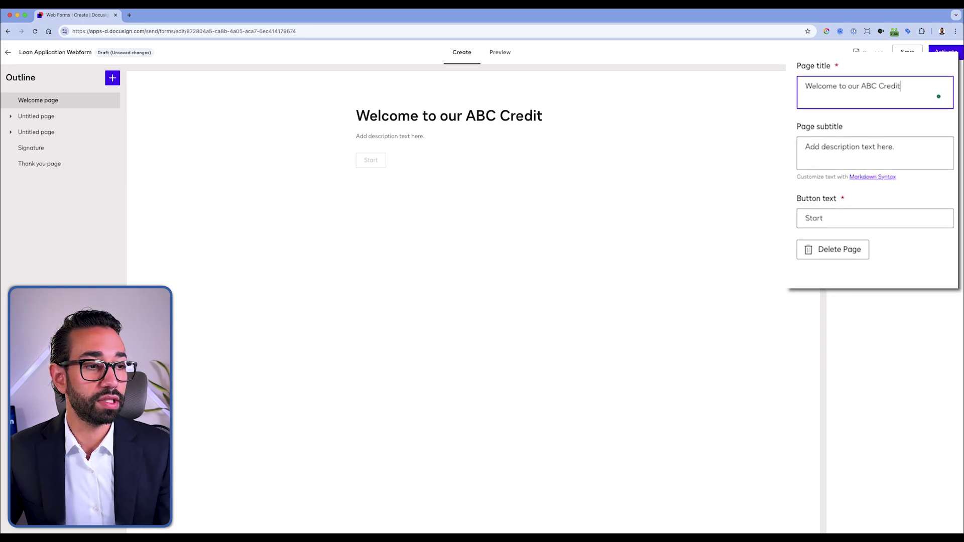
{"action": "left_click_drag", "start_coordinate": [896, 147], "coordinate": [799, 144]}
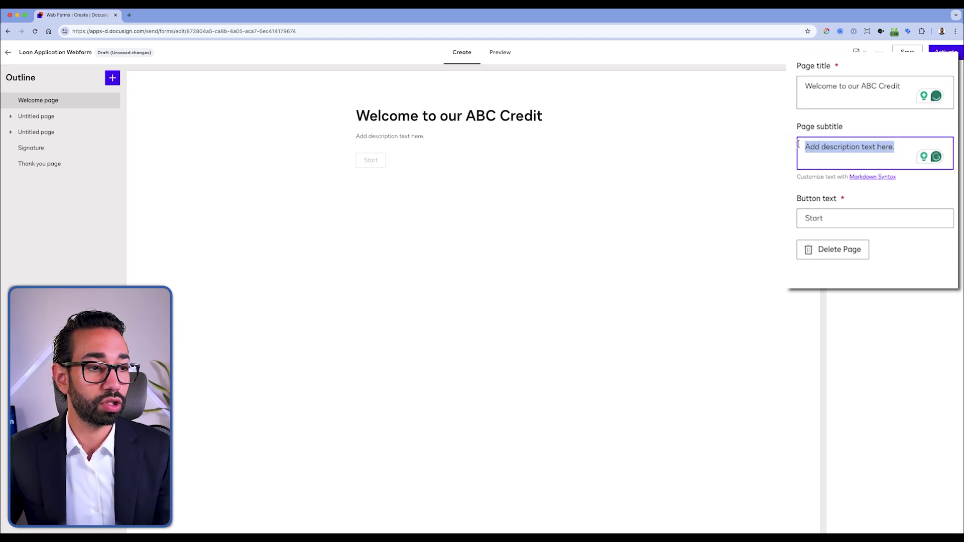
{"action": "type", "text": "Click Begin to start"}
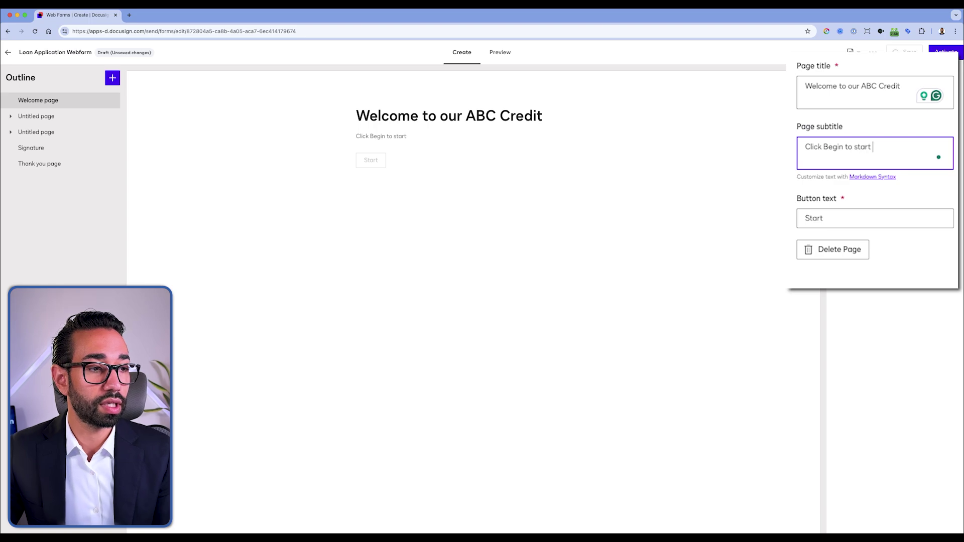
{"action": "type", "text": " your application"}
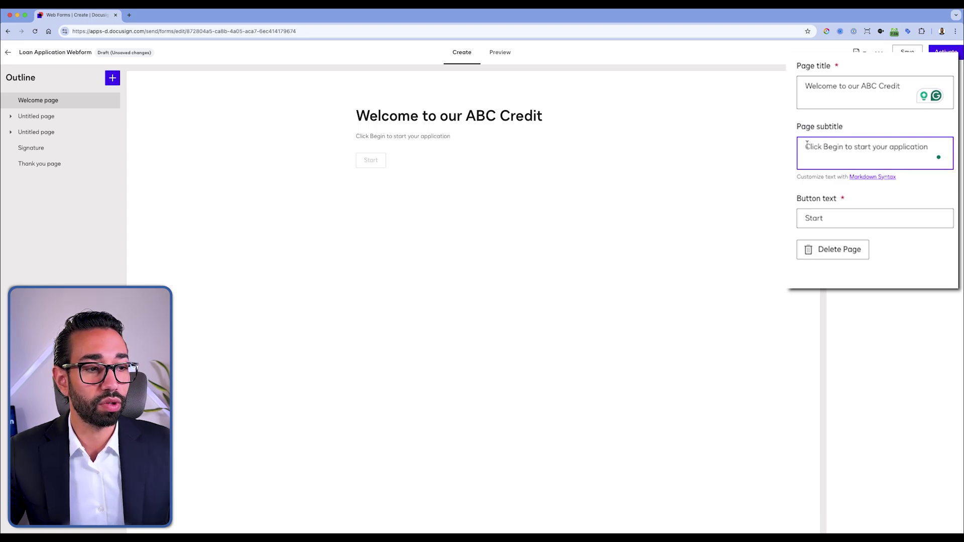
{"action": "left_click", "coordinate": [878, 176]}
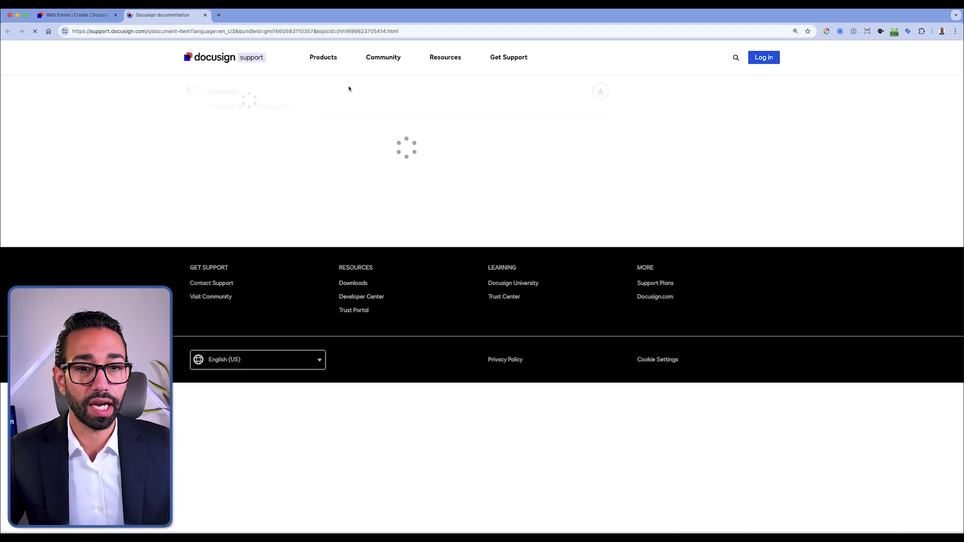
Step: Read through the Markdown syntax table, then close the support article and return to the editor
{"action": "scroll", "coordinate": [501, 385], "scroll_direction": "down", "scroll_amount": 3}
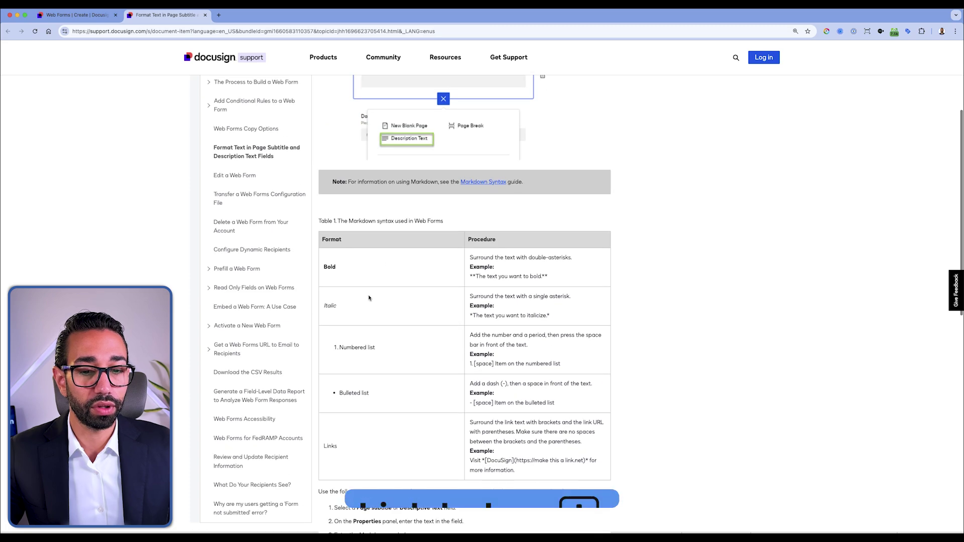
{"action": "scroll", "coordinate": [326, 266], "scroll_direction": "down", "scroll_amount": 2}
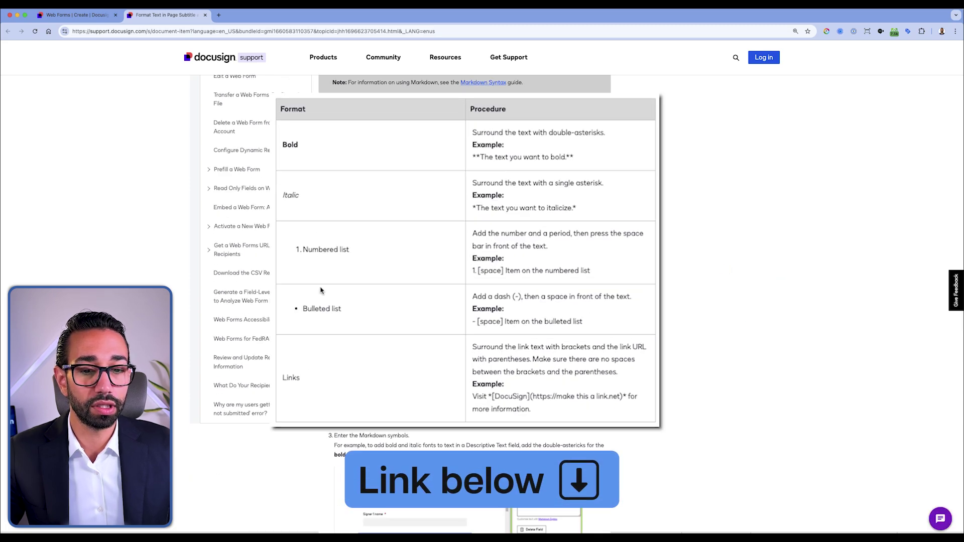
{"action": "left_click", "coordinate": [205, 15]}
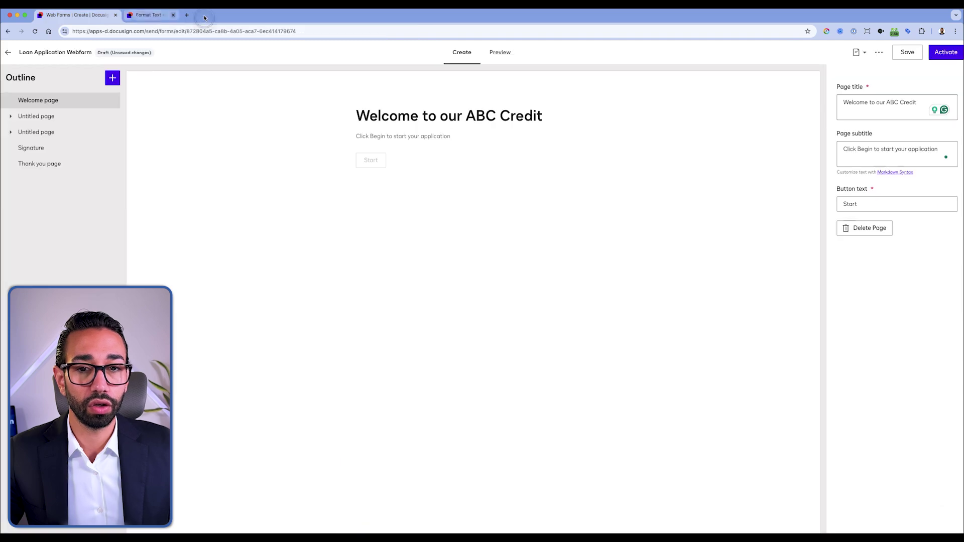
{"action": "left_click", "coordinate": [860, 204]}
Step: Edit the welcome page's button text
{"action": "left_click", "coordinate": [841, 151]}
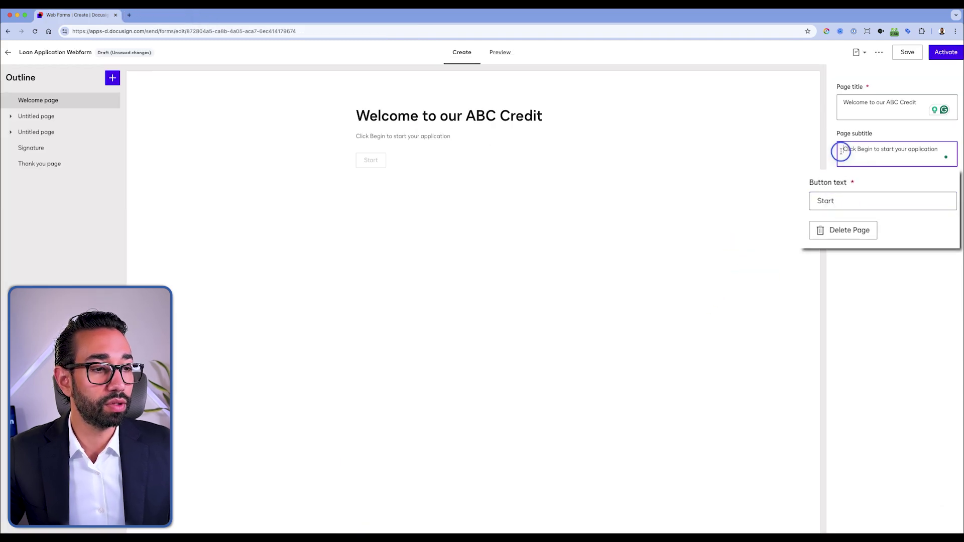
{"action": "double_click", "coordinate": [801, 201]}
{"action": "type", "text": "Begin"}
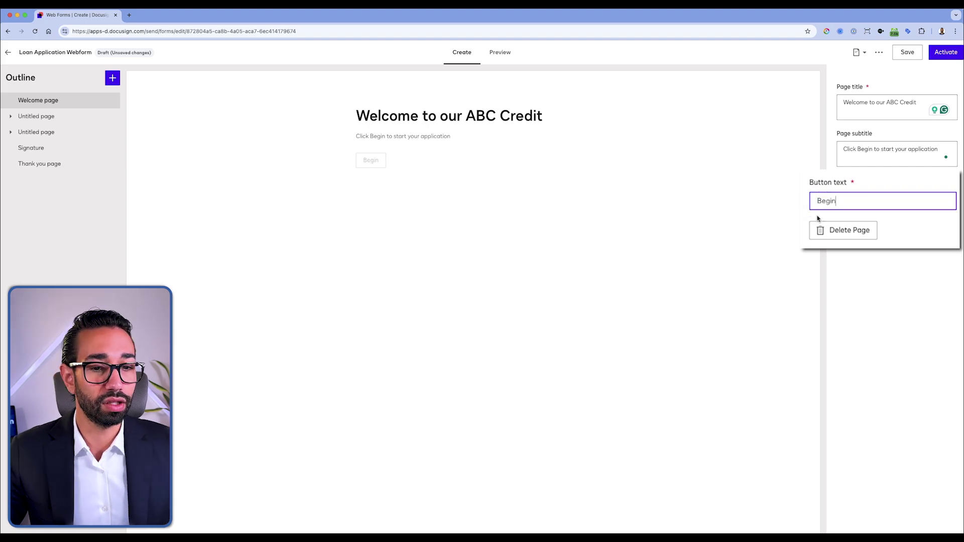
Step: Rename the first untitled page in the Outline to 'Main Details'
{"action": "left_click", "coordinate": [31, 117]}
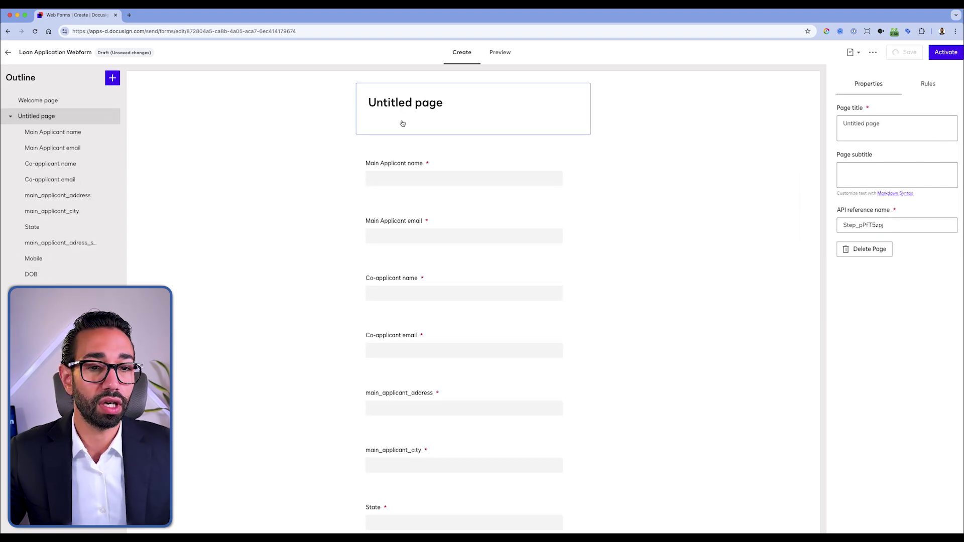
{"action": "triple_click", "coordinate": [874, 123]}
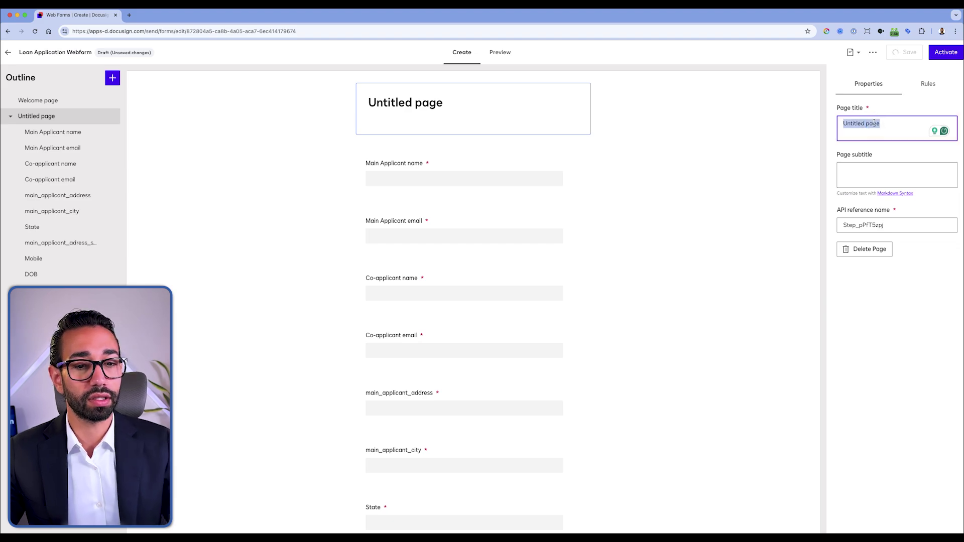
{"action": "type", "text": "Main"}
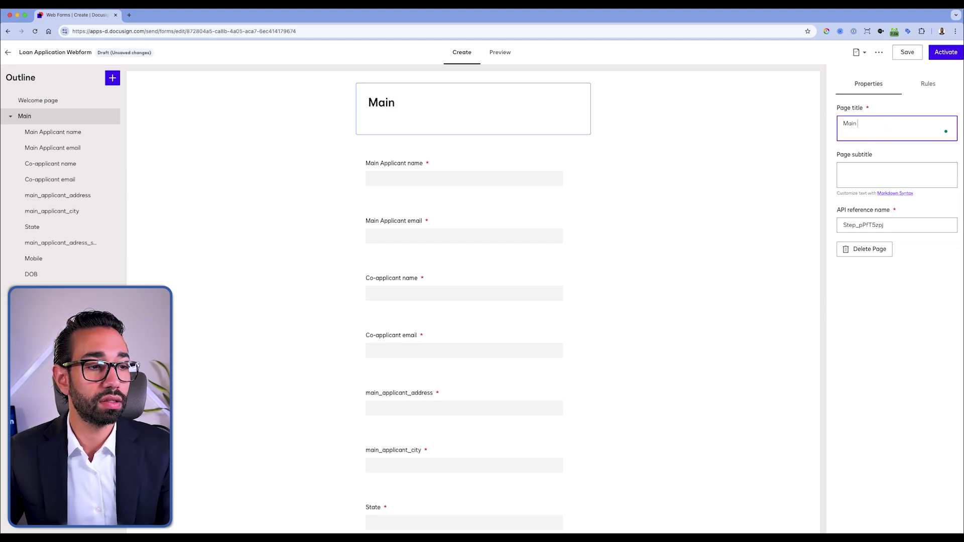
{"action": "type", "text": " E"}
{"action": "key", "text": "BackSpace"}
{"action": "type", "text": "Details"}
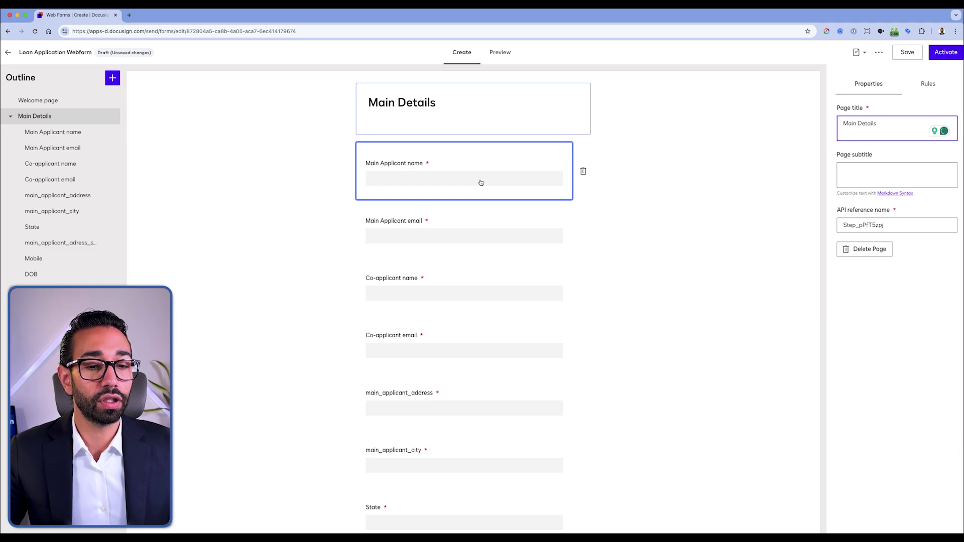
{"action": "scroll", "coordinate": [462, 387], "scroll_direction": "down", "scroll_amount": 3}
{"action": "scroll", "coordinate": [462, 387], "scroll_direction": "up", "scroll_amount": 3}
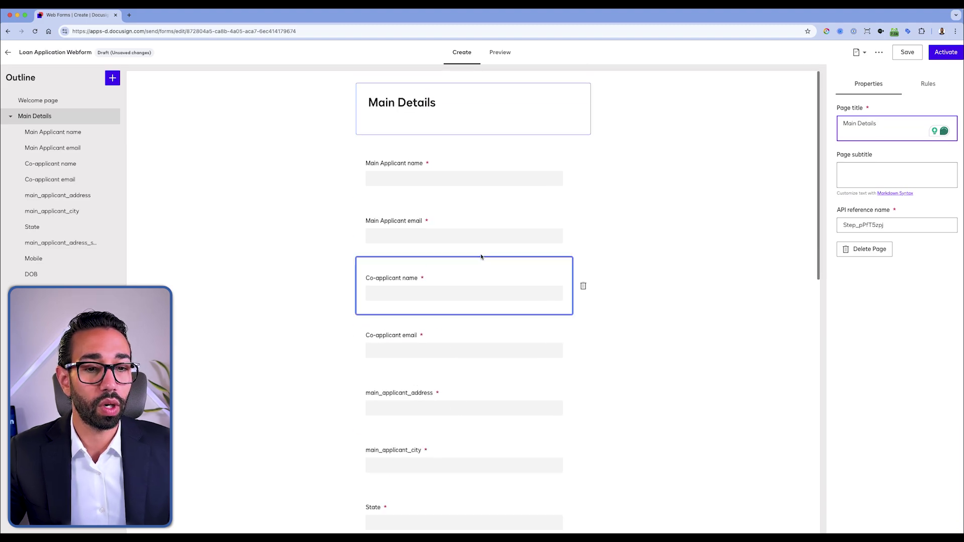
{"action": "left_click", "coordinate": [469, 180]}
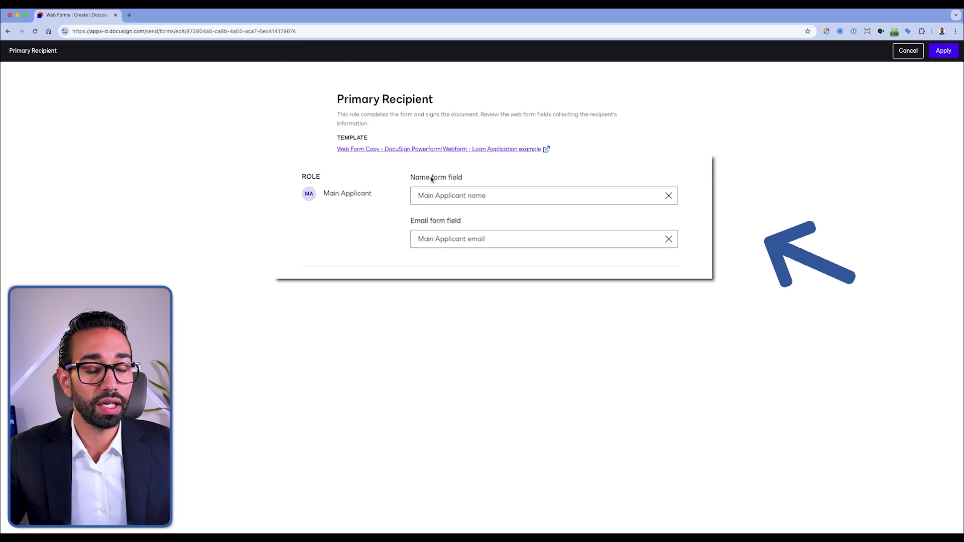
{"action": "left_click", "coordinate": [427, 195]}
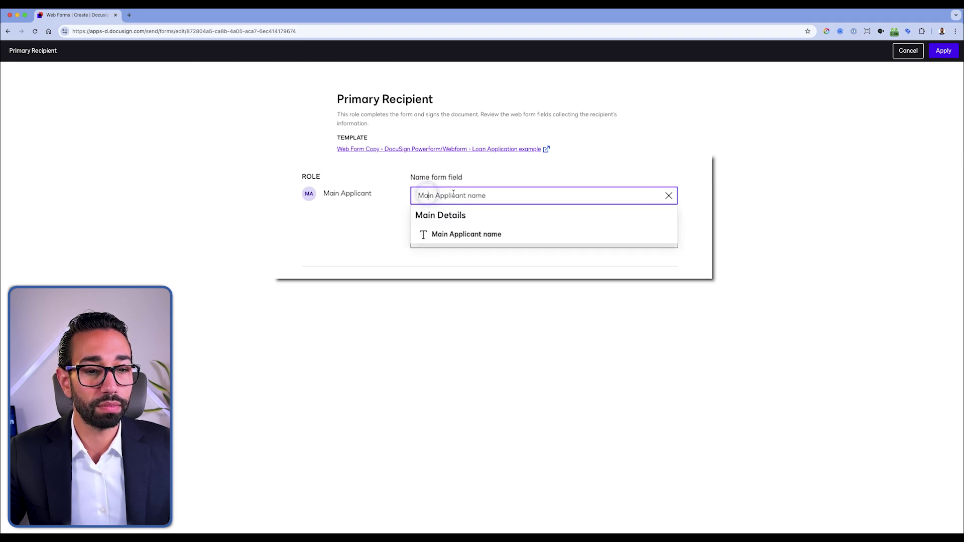
{"action": "left_click", "coordinate": [393, 159]}
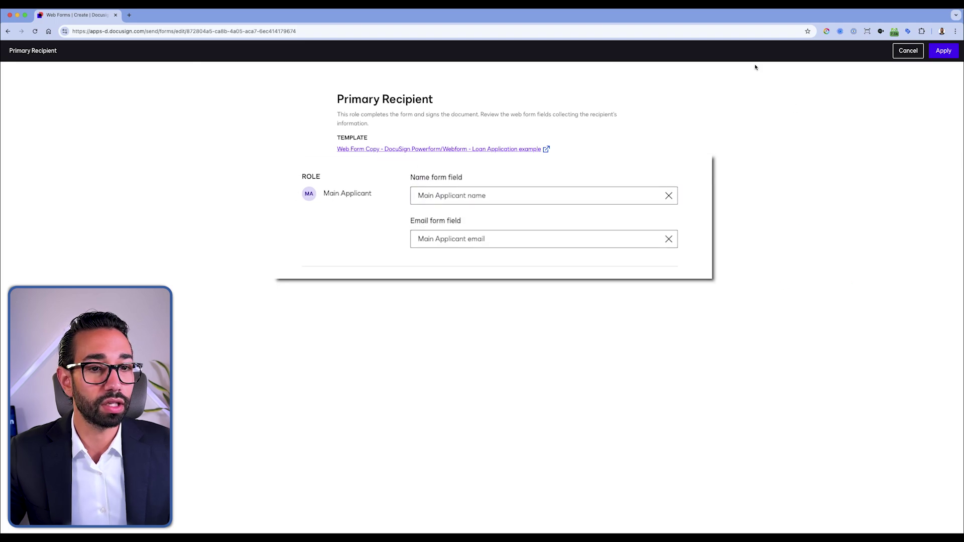
{"action": "left_click", "coordinate": [907, 50]}
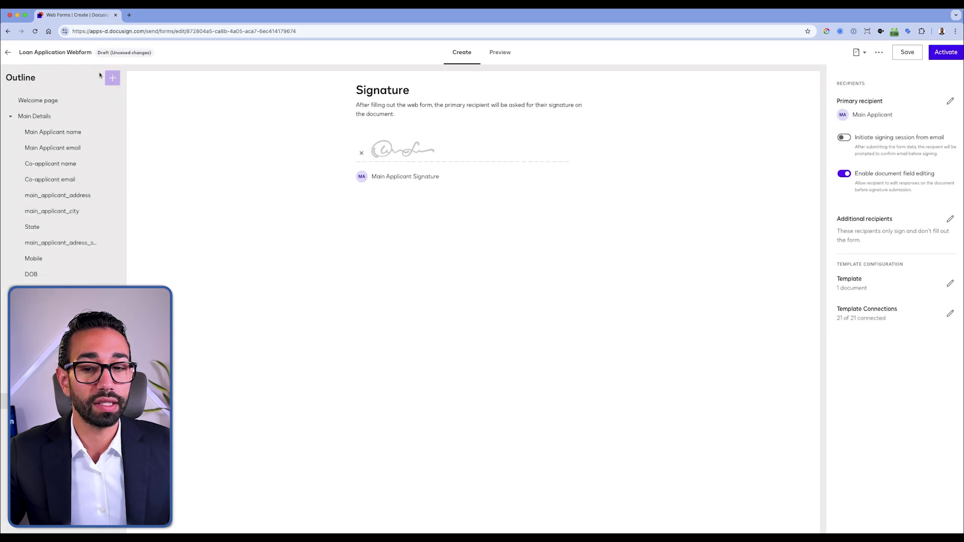
{"action": "left_click", "coordinate": [45, 132]}
{"action": "left_click_drag", "start_coordinate": [901, 123], "coordinate": [828, 126]}
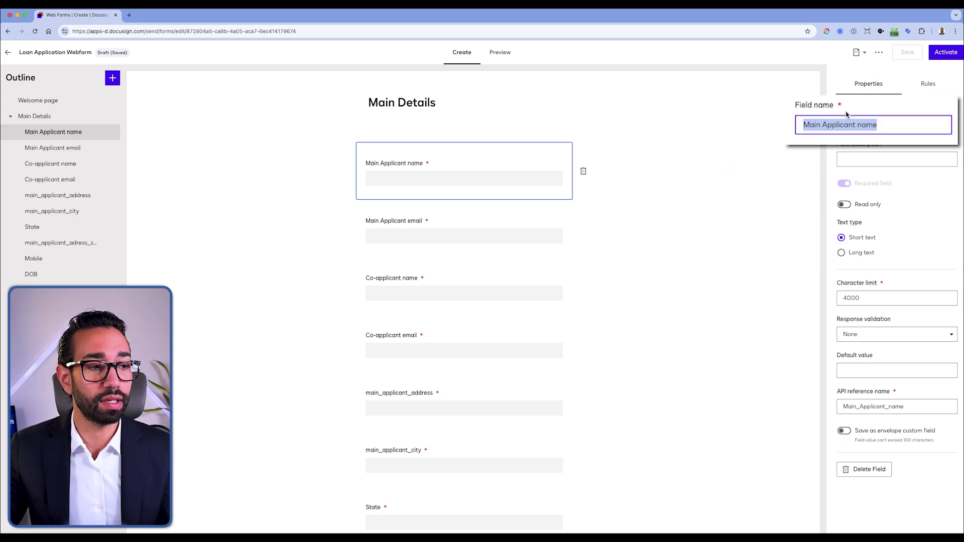
Step: Change the main applicant's name field to 'What is your name?' and review the email and co-applicant questions
{"action": "type", "text": "What is"}
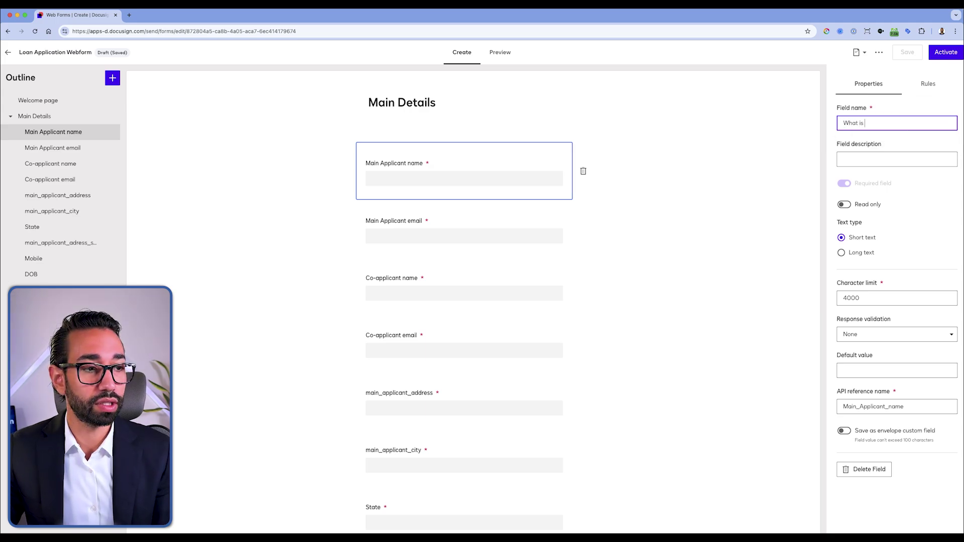
{"action": "type", "text": " your name?"}
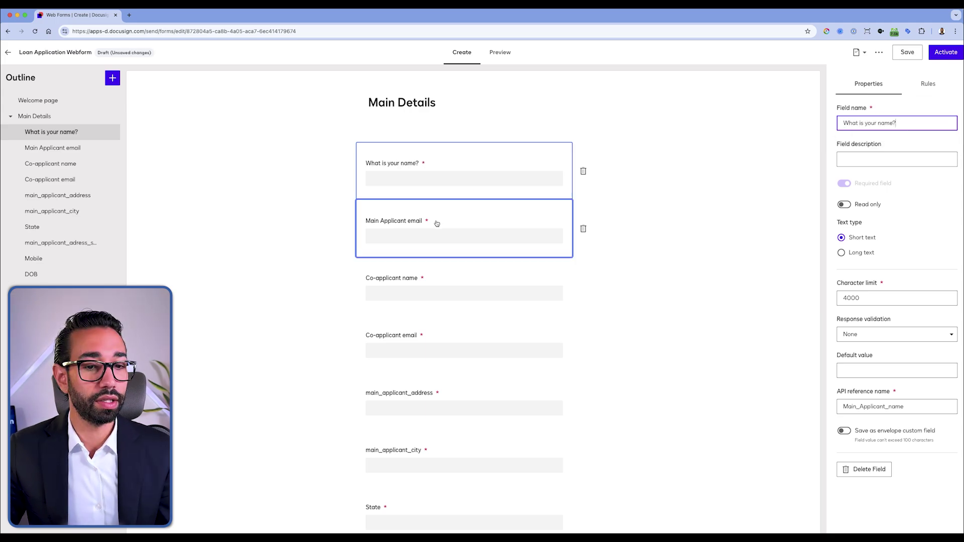
{"action": "triple_click", "coordinate": [895, 124]}
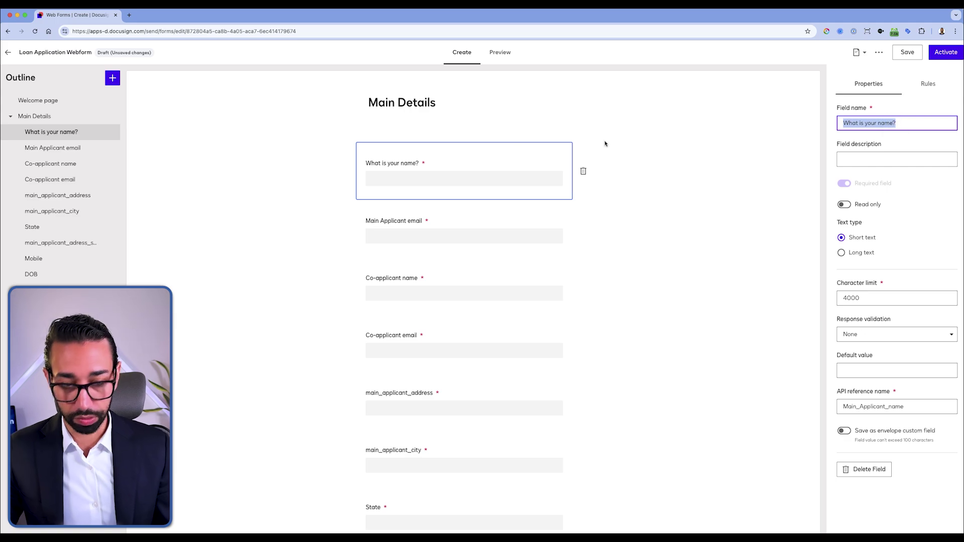
{"action": "left_click", "coordinate": [400, 218]}
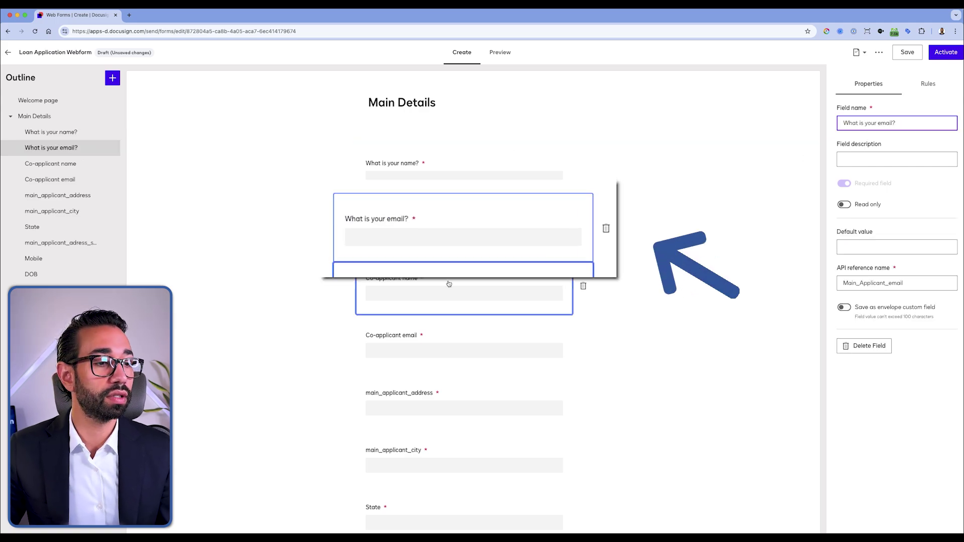
{"action": "left_click", "coordinate": [448, 282]}
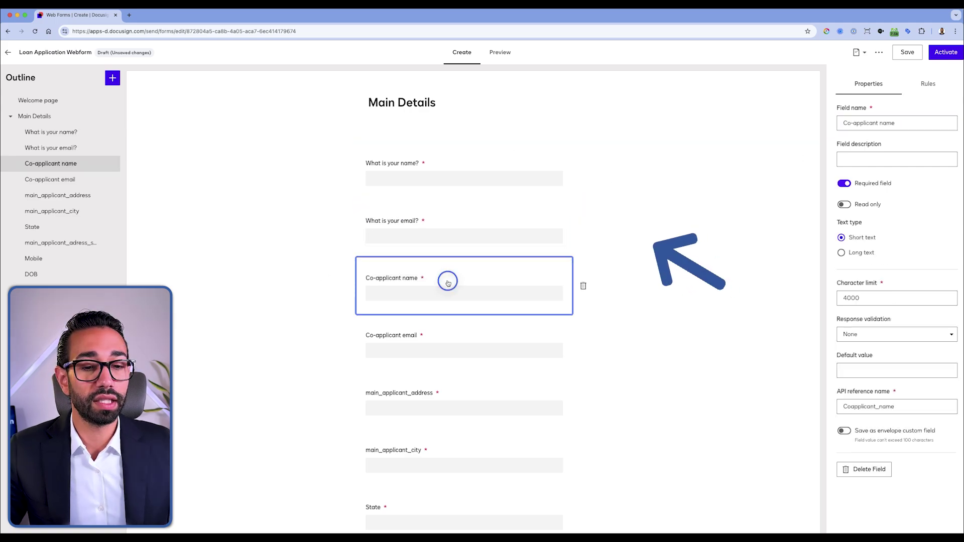
{"action": "left_click", "coordinate": [442, 330]}
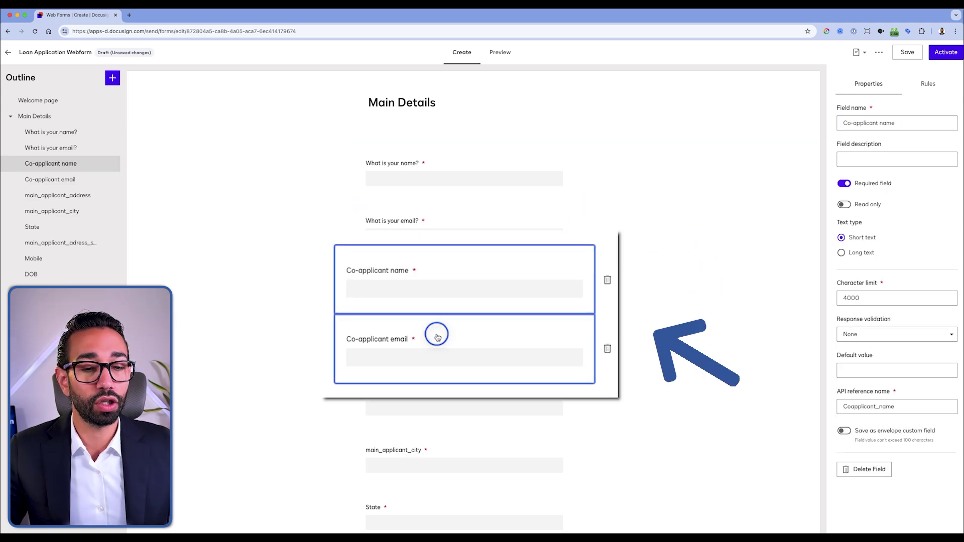
{"action": "left_click", "coordinate": [455, 272]}
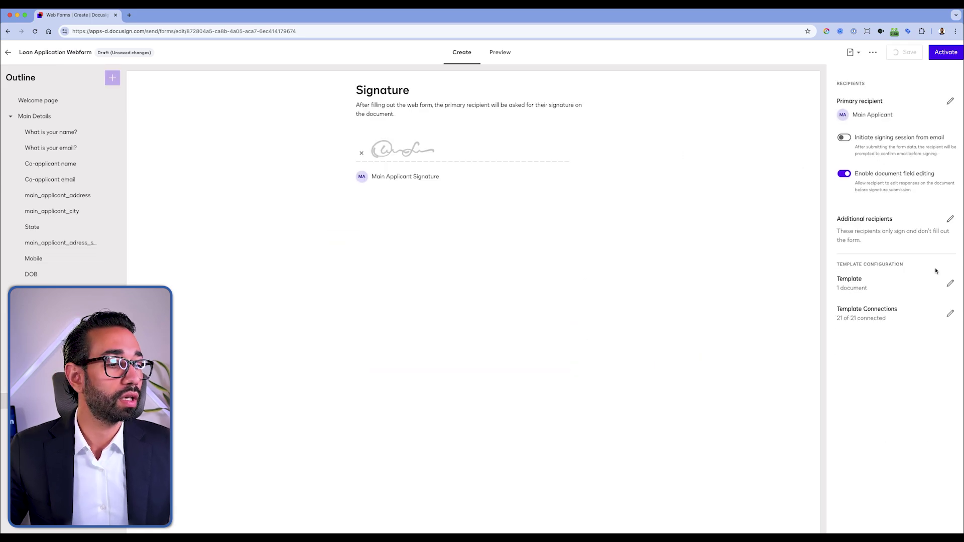
{"action": "left_click", "coordinate": [951, 220]}
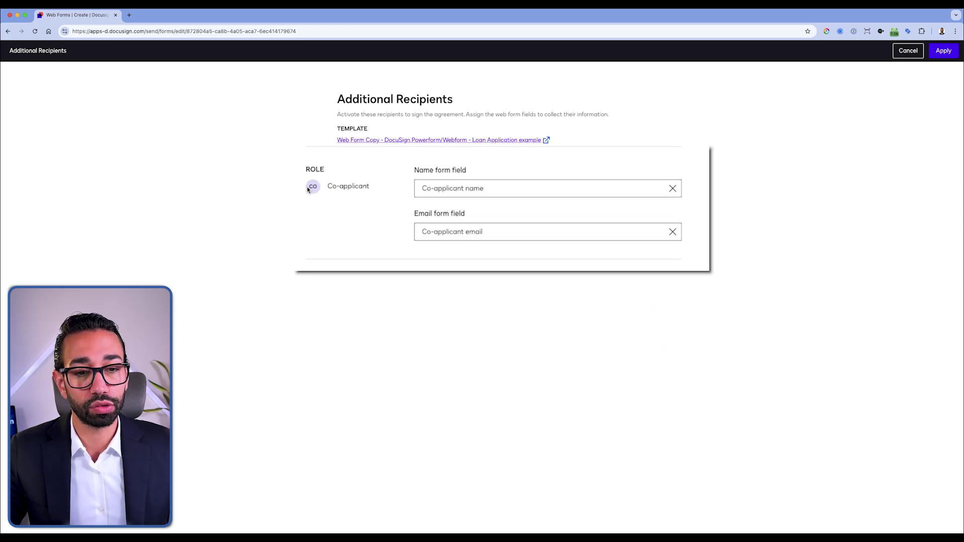
{"action": "left_click", "coordinate": [908, 50]}
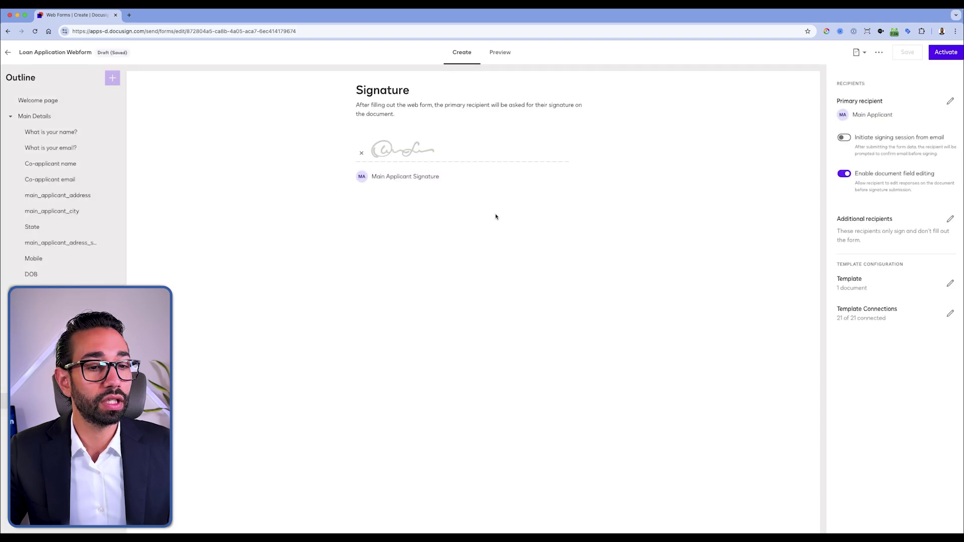
{"action": "left_click", "coordinate": [60, 148]}
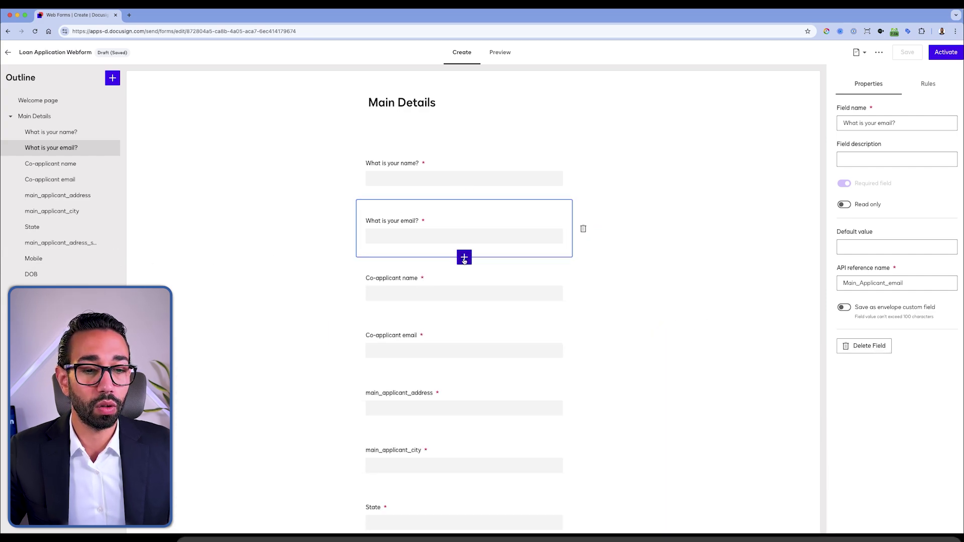
Step: Insert a required radio question 'Do you have a spouse?' below the email question
{"action": "left_click", "coordinate": [464, 258]}
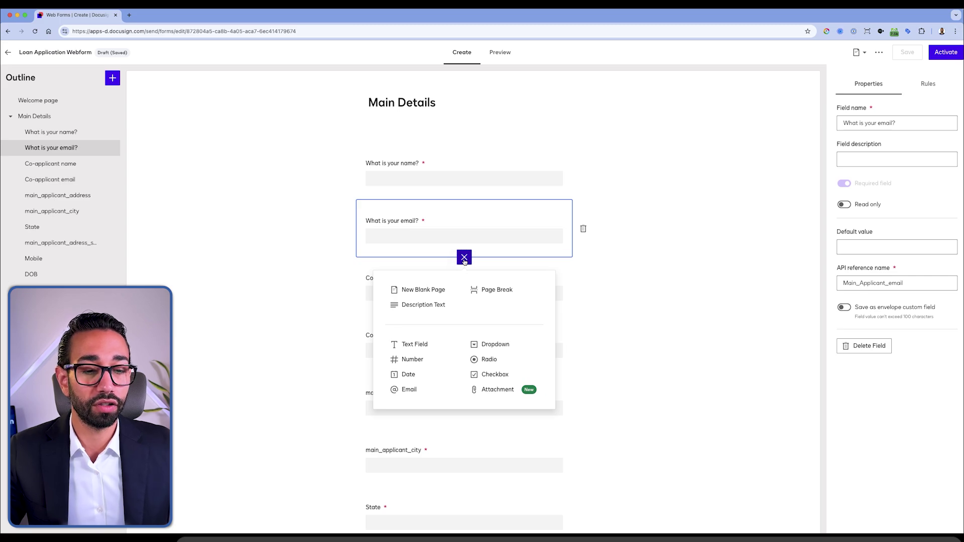
{"action": "left_click", "coordinate": [490, 359]}
{"action": "type", "text": "Do you have a"}
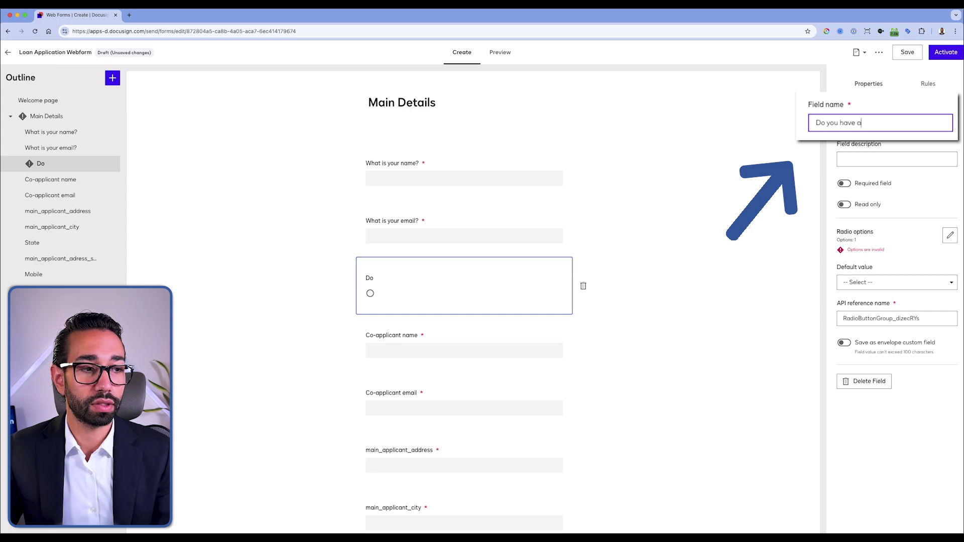
{"action": "type", "text": " spouse?"}
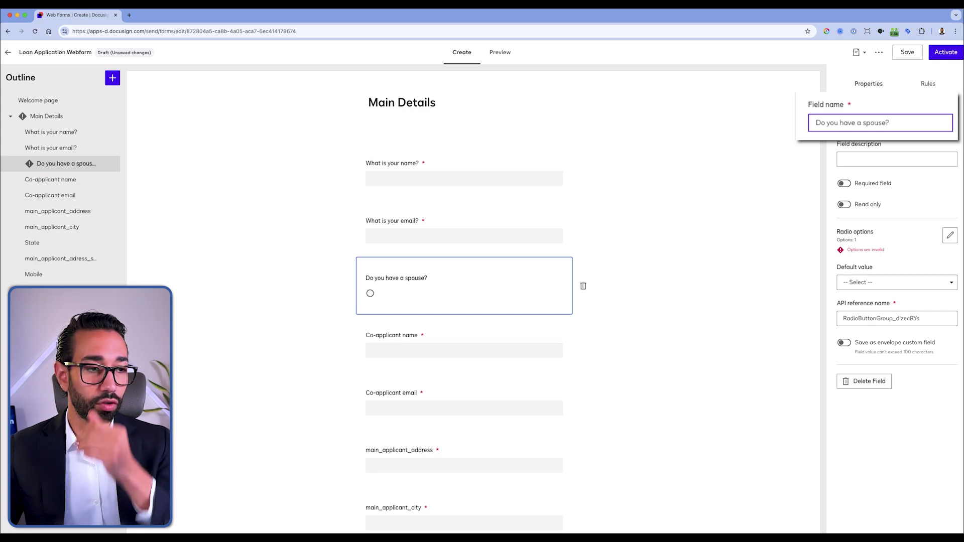
{"action": "left_click", "coordinate": [843, 184]}
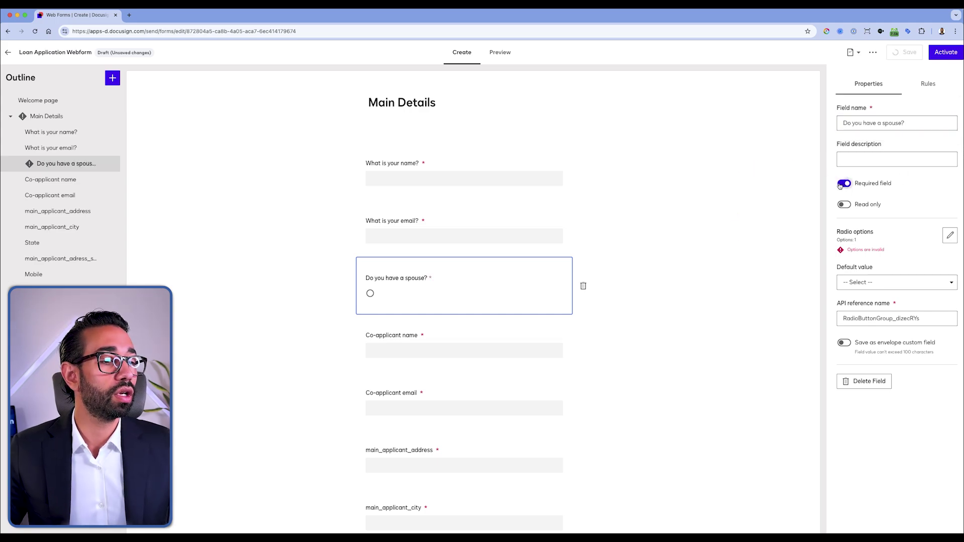
{"action": "left_click", "coordinate": [889, 281]}
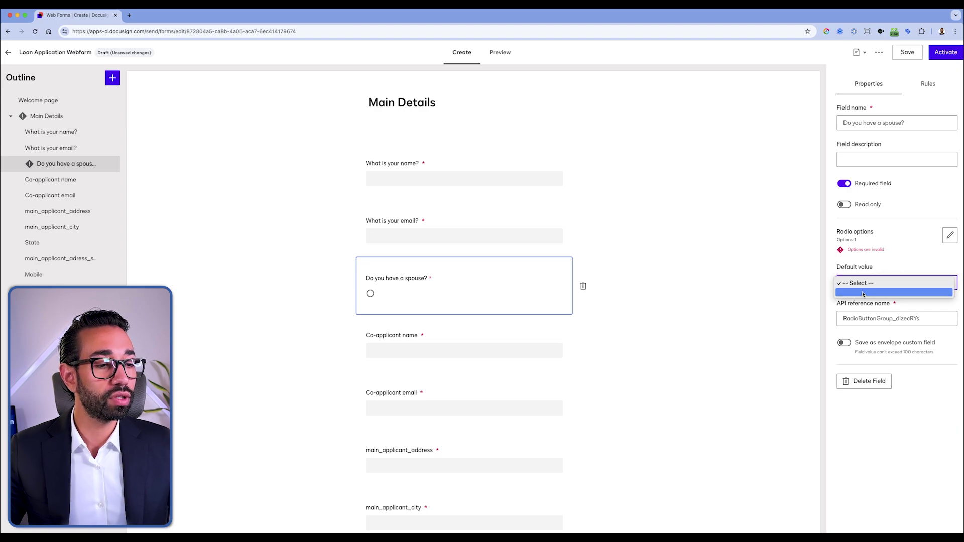
{"action": "left_click", "coordinate": [950, 235]}
Step: Set the spouse question's answer options to Yes and No
{"action": "left_click", "coordinate": [950, 235]}
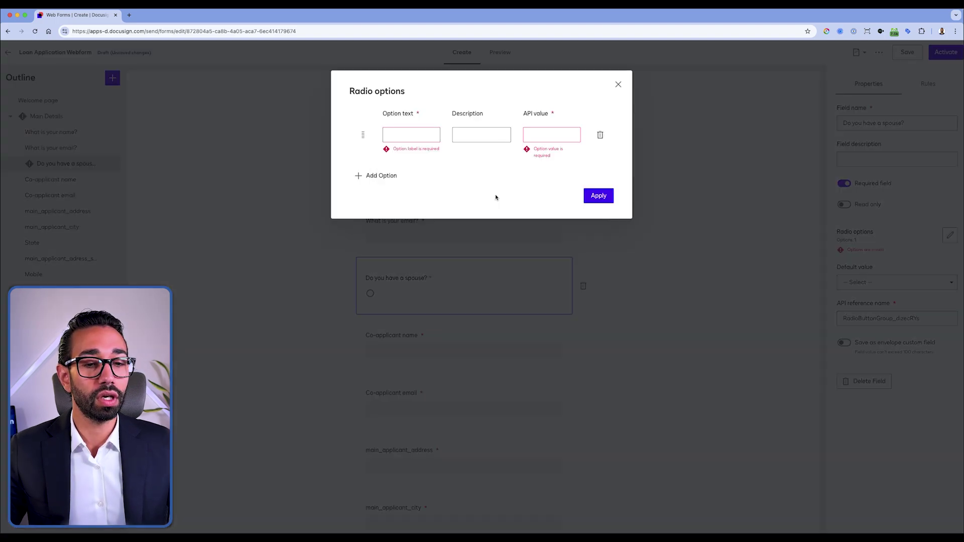
{"action": "left_click", "coordinate": [417, 135]}
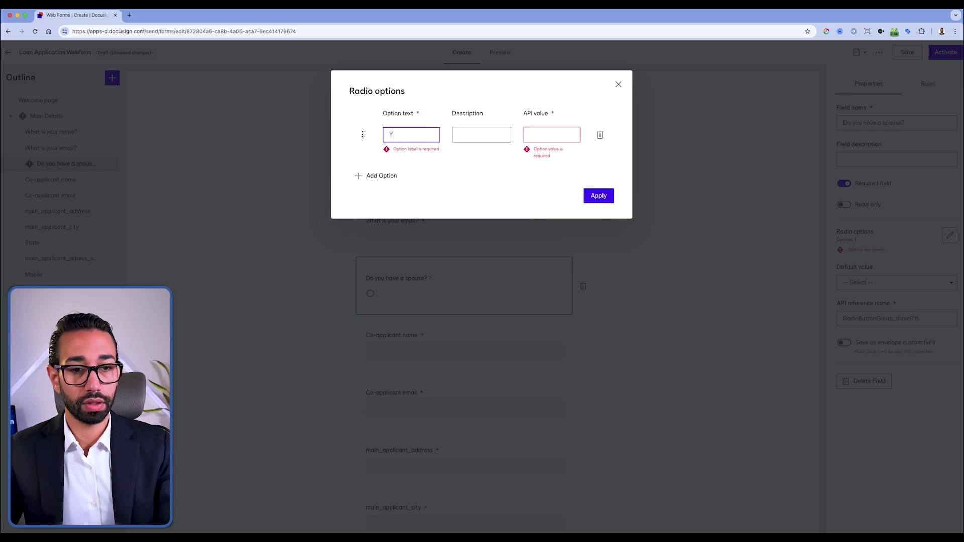
{"action": "type", "text": "Yes"}
{"action": "left_click", "coordinate": [413, 158]}
{"action": "left_click", "coordinate": [384, 159]}
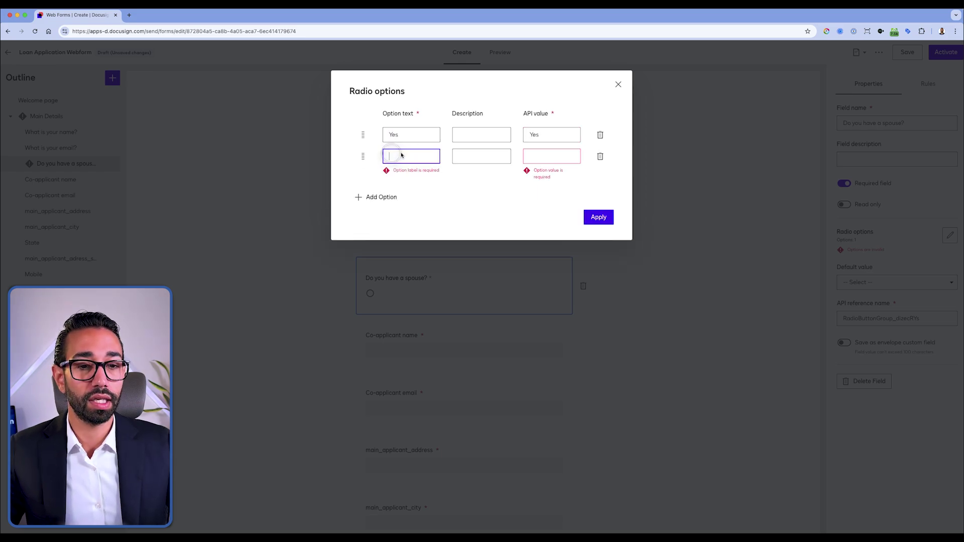
{"action": "left_click", "coordinate": [625, 187]}
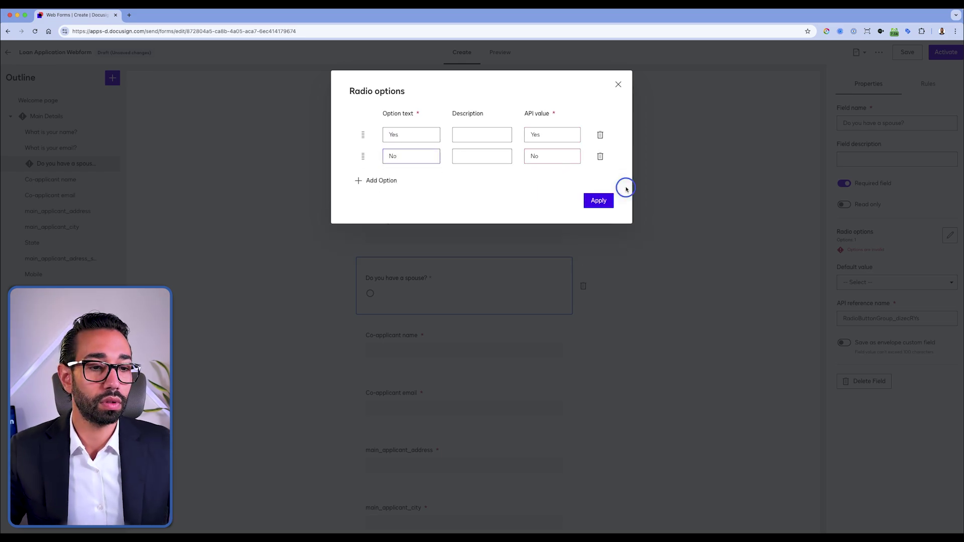
{"action": "left_click", "coordinate": [598, 201]}
{"action": "scroll", "coordinate": [442, 292], "scroll_direction": "down", "scroll_amount": 2}
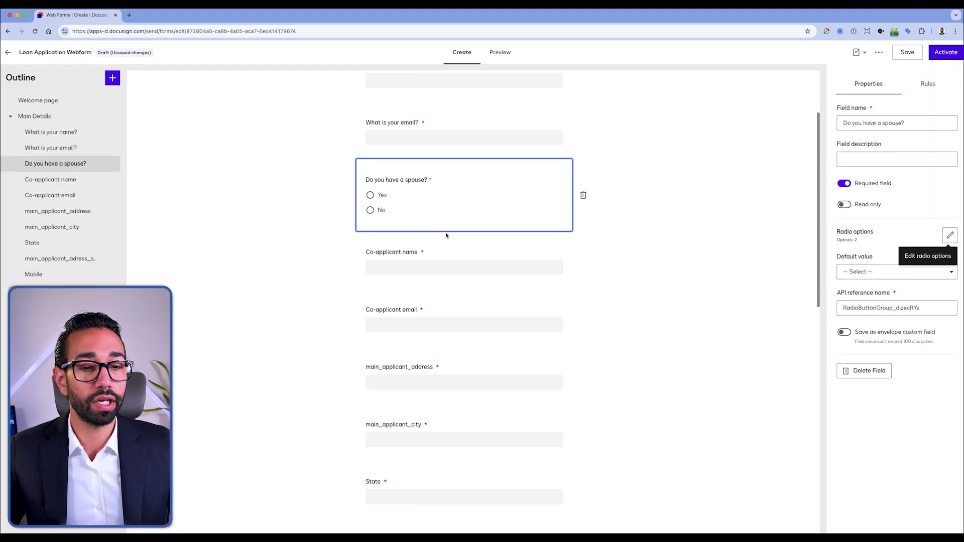
{"action": "left_click", "coordinate": [446, 235]}
Step: Change the co-applicant field names to 'What is the name of your spouse?' and 'What is the email of your spouse?'
{"action": "scroll", "coordinate": [532, 152], "scroll_direction": "up", "scroll_amount": 3}
{"action": "left_click", "coordinate": [409, 161]}
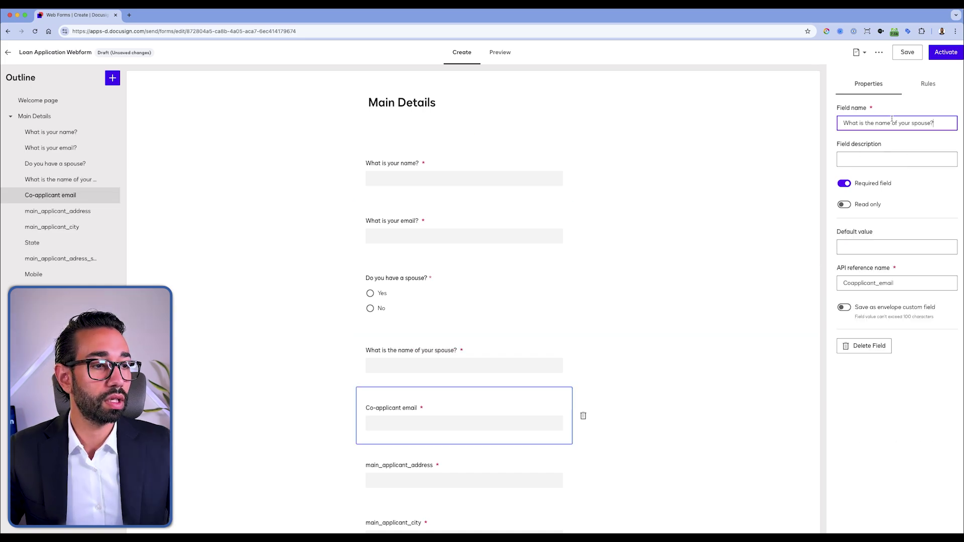
{"action": "left_click", "coordinate": [891, 122]}
{"action": "double_click", "coordinate": [891, 122]}
{"action": "type", "text": "email of your spous"}
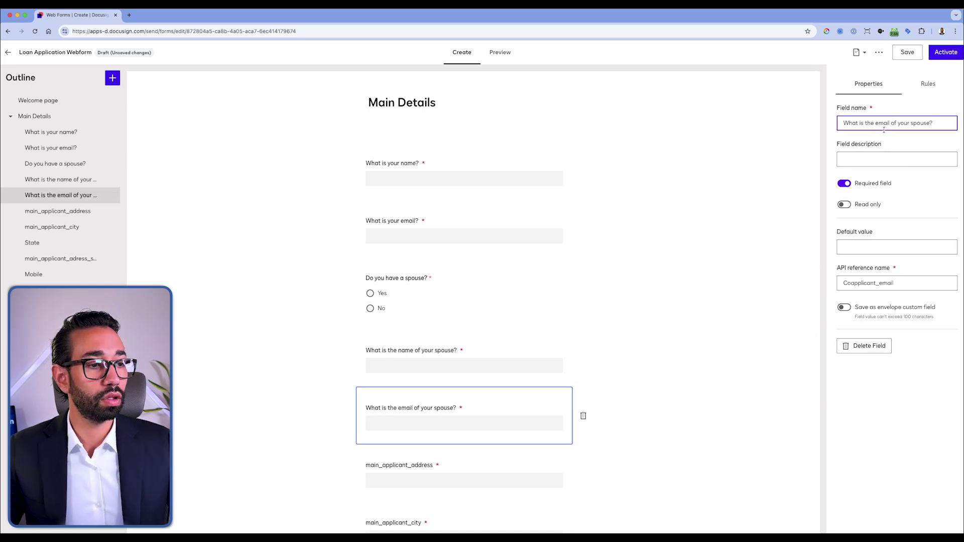
{"action": "scroll", "coordinate": [508, 187], "scroll_direction": "down", "scroll_amount": 2}
{"action": "left_click", "coordinate": [508, 187]}
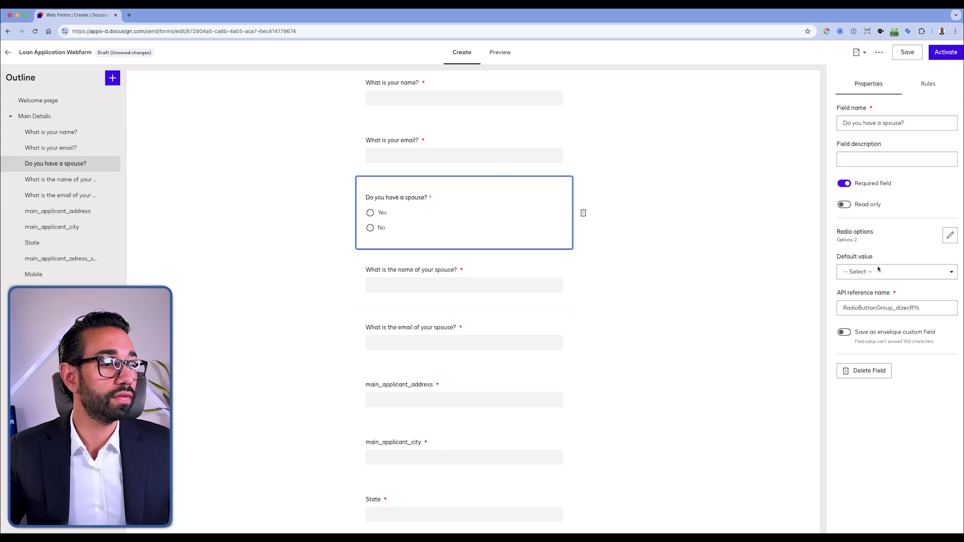
{"action": "scroll", "coordinate": [510, 254], "scroll_direction": "down", "scroll_amount": 1}
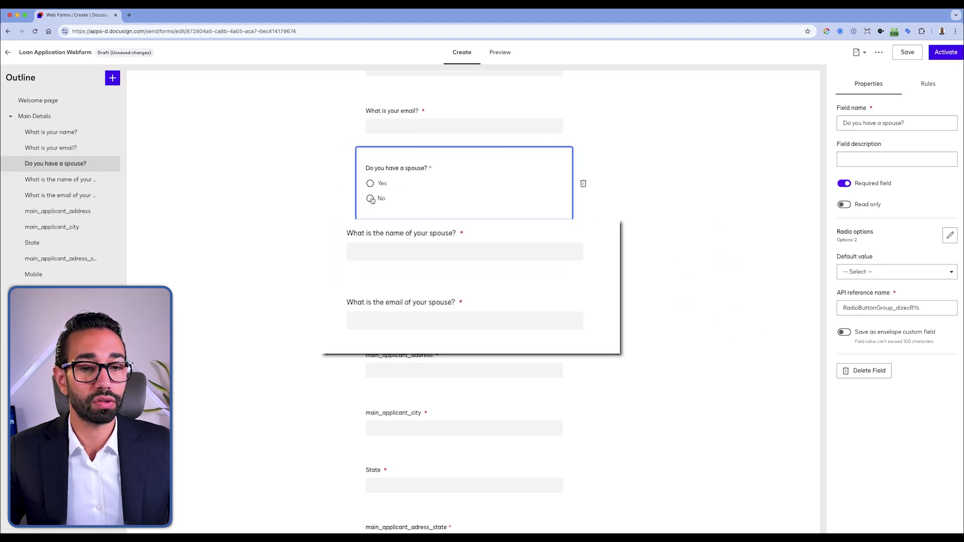
{"action": "left_click", "coordinate": [930, 89]}
Step: Add a rule: if the spouse answer is Yes, show the spouse name and email questions
{"action": "left_click", "coordinate": [868, 167]}
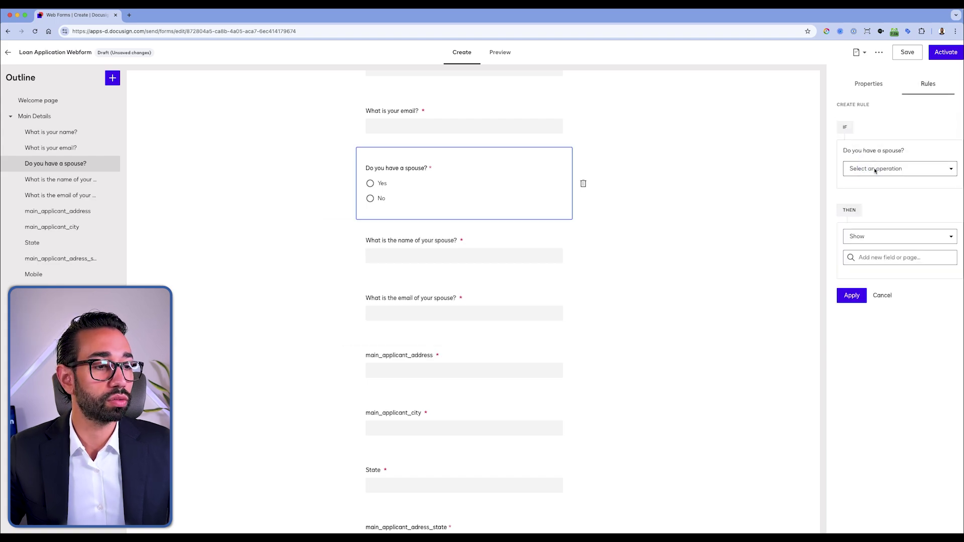
{"action": "left_click", "coordinate": [875, 170]}
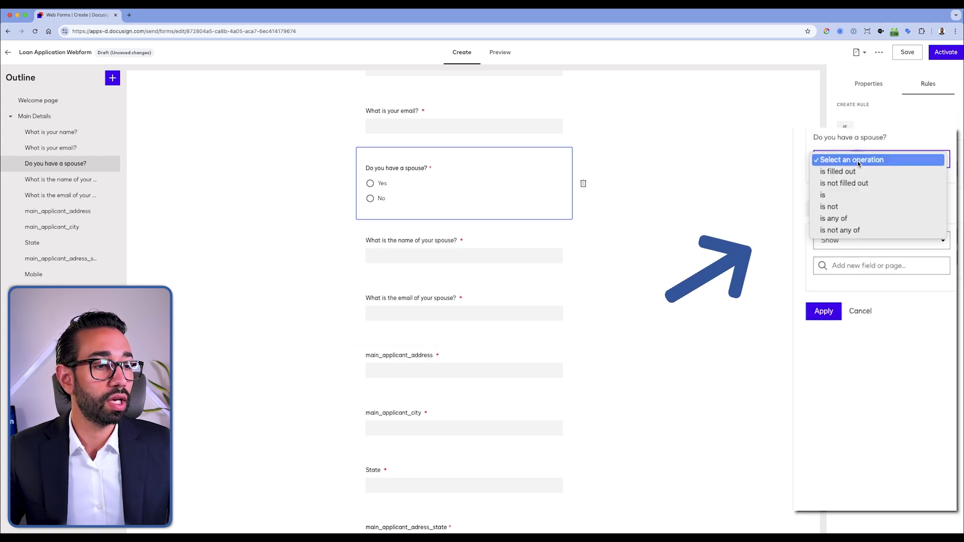
{"action": "left_click", "coordinate": [841, 195]}
{"action": "left_click", "coordinate": [854, 193]}
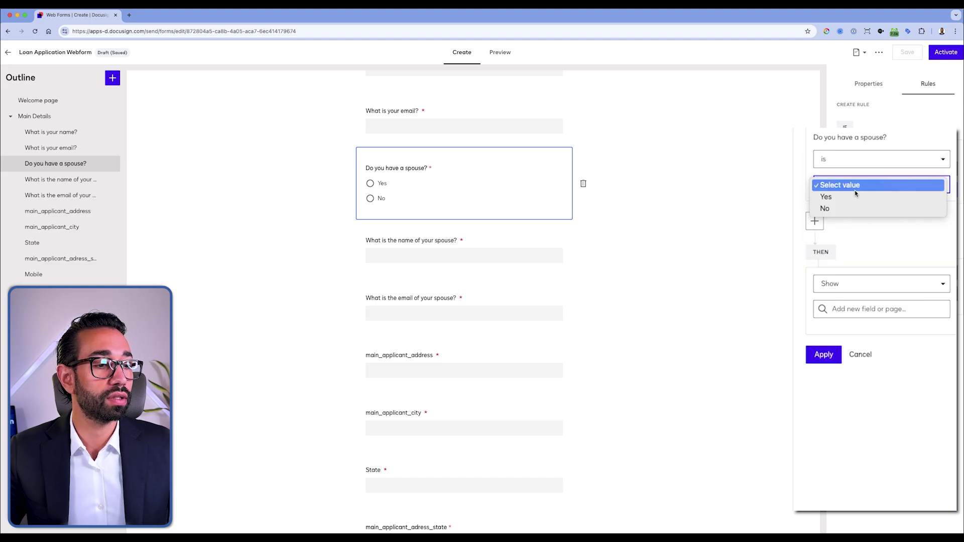
{"action": "left_click", "coordinate": [853, 198]}
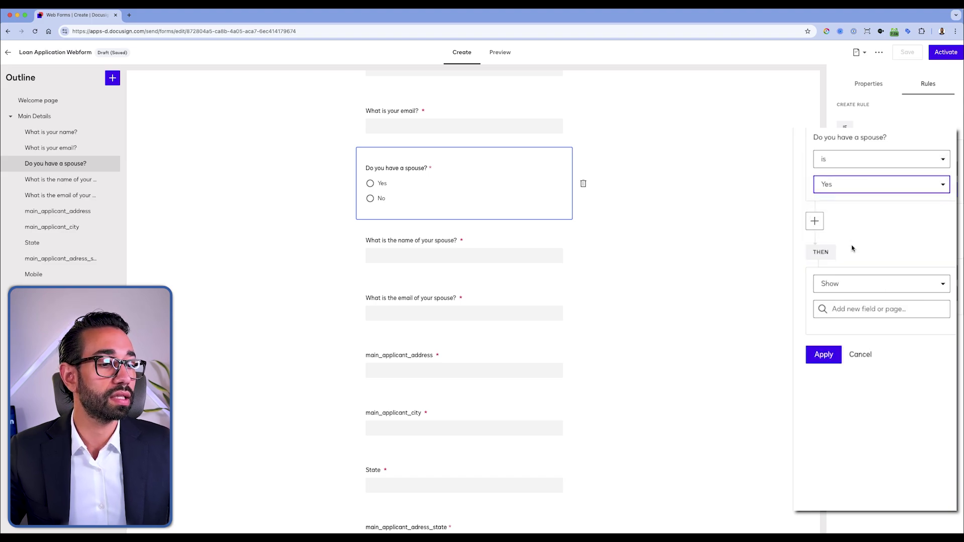
{"action": "left_click", "coordinate": [864, 307]}
{"action": "type", "text": "spouse"}
{"action": "left_click", "coordinate": [887, 333]}
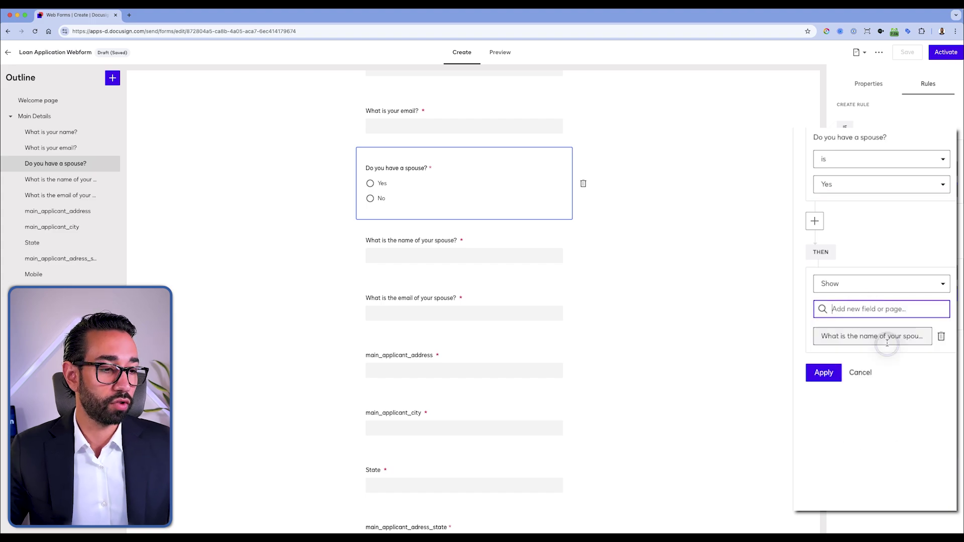
{"action": "left_click", "coordinate": [879, 336]}
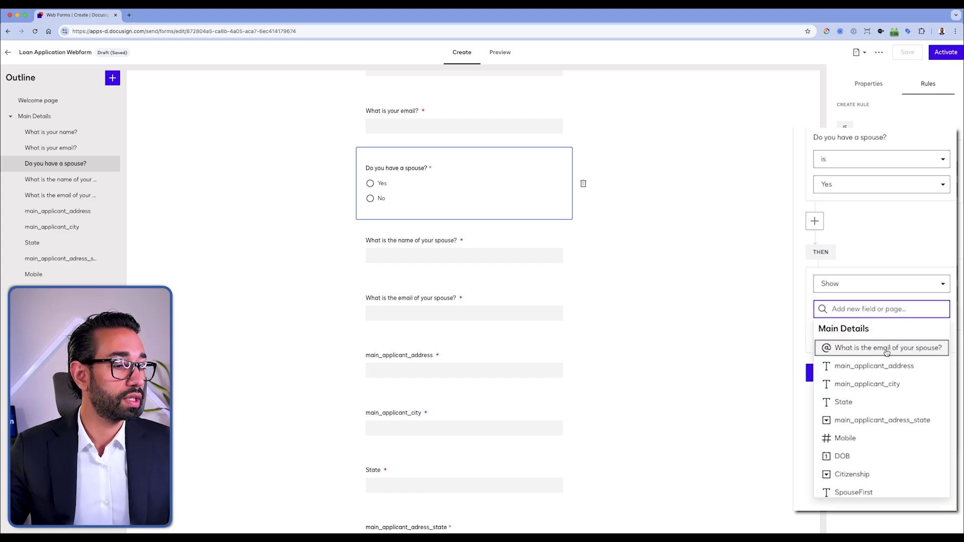
{"action": "left_click", "coordinate": [887, 348]}
{"action": "left_click", "coordinate": [824, 394]}
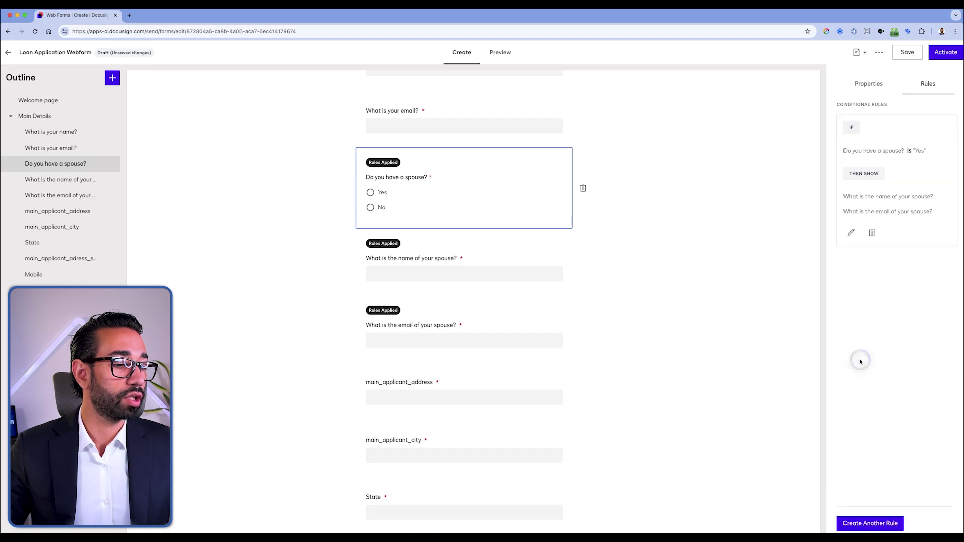
Step: Preview the form and answer Yes to 'Do you have a spouse?' to confirm the spouse name and email questions appear, then return to the editor
{"action": "left_click", "coordinate": [501, 52]}
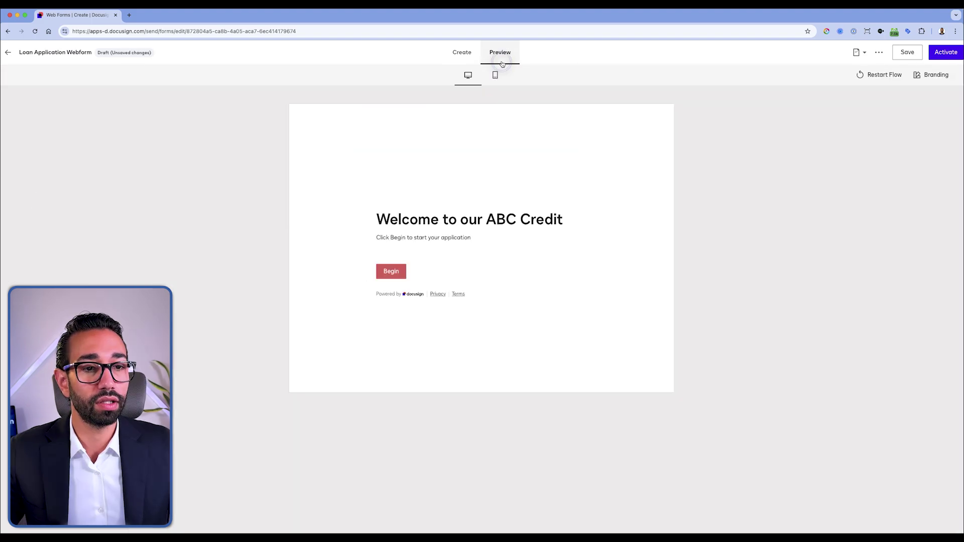
{"action": "left_click", "coordinate": [395, 270]}
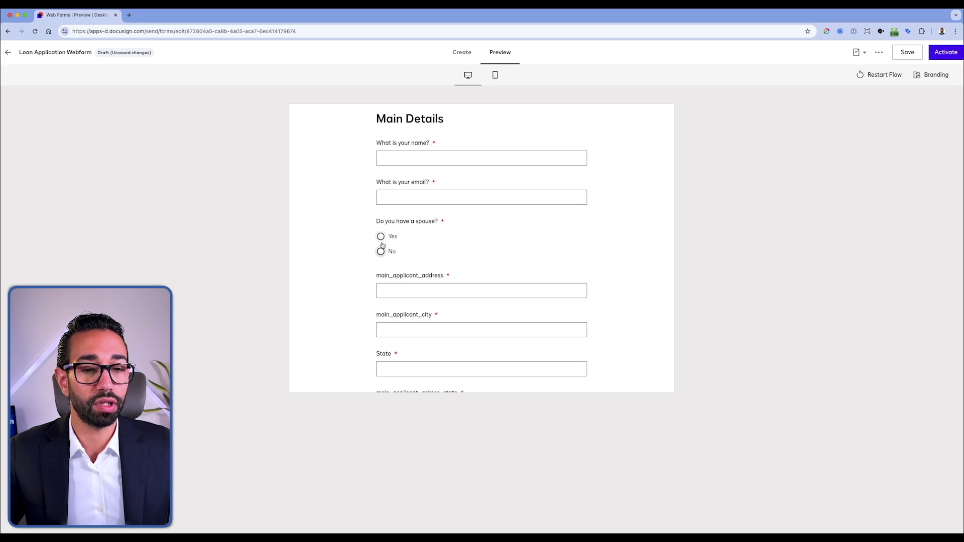
{"action": "left_click", "coordinate": [381, 237]}
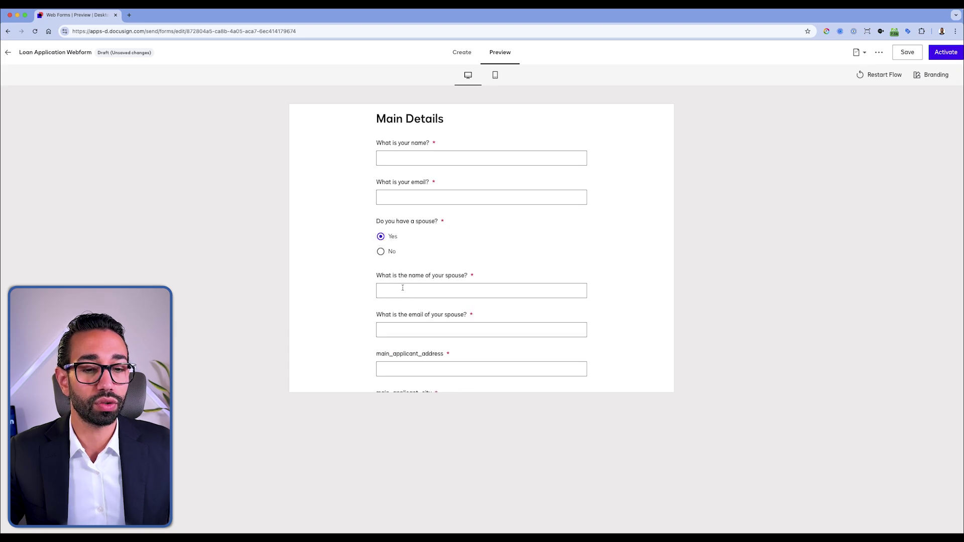
{"action": "left_click", "coordinate": [460, 53]}
{"action": "scroll", "coordinate": [453, 329], "scroll_direction": "down", "scroll_amount": 5}
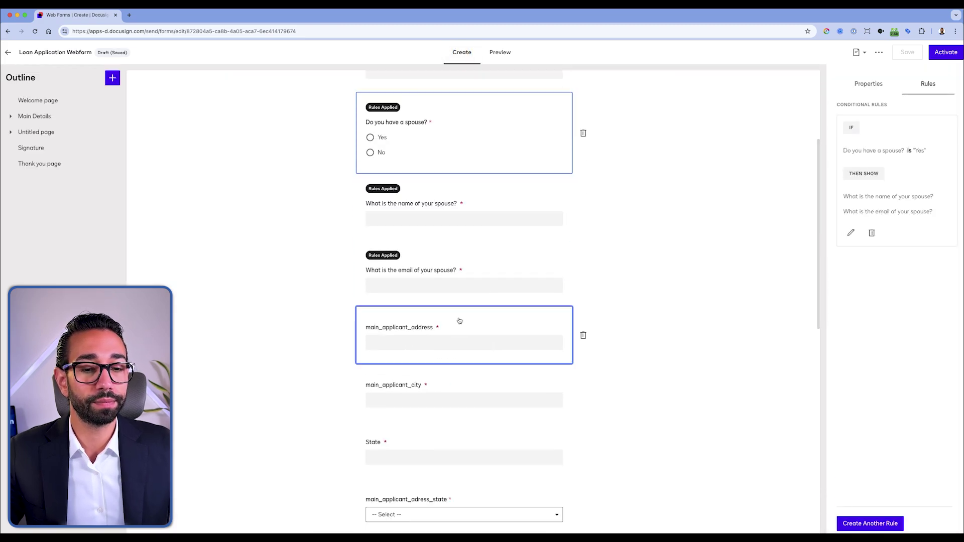
Step: Replace the Untitled page's title with a new terms heading
{"action": "left_click", "coordinate": [47, 119]}
{"action": "scroll", "coordinate": [452, 251], "scroll_direction": "down", "scroll_amount": 10}
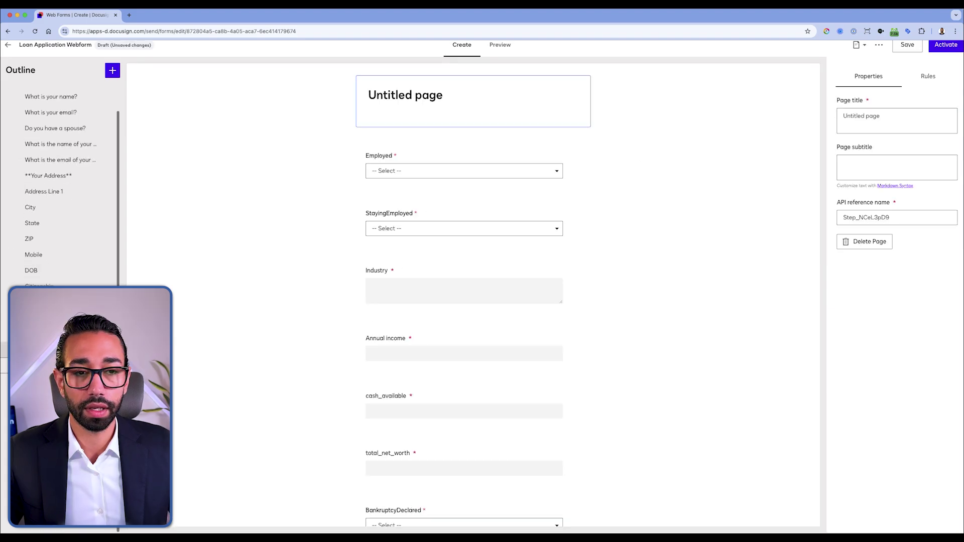
{"action": "triple_click", "coordinate": [882, 128]}
{"action": "type", "text": "E"}
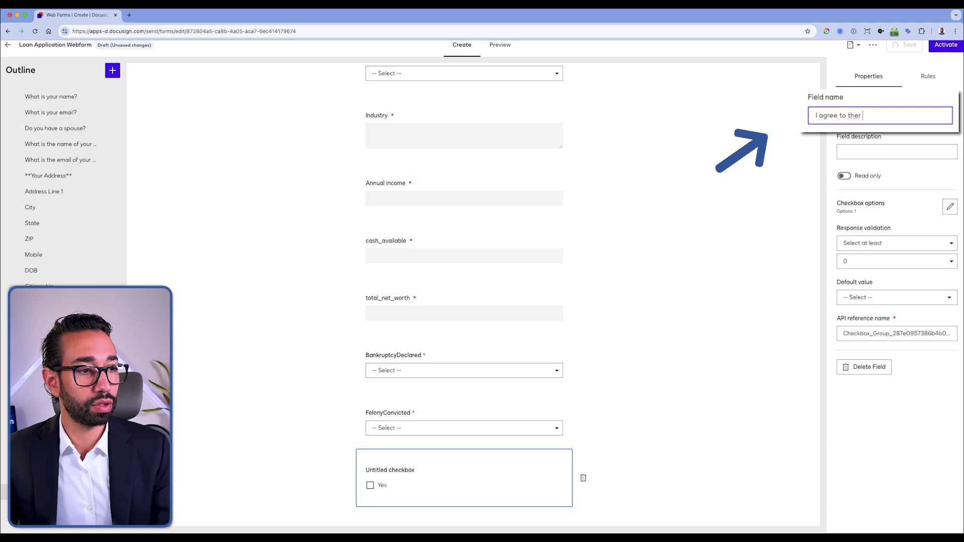
{"action": "type", "text": "terms"}
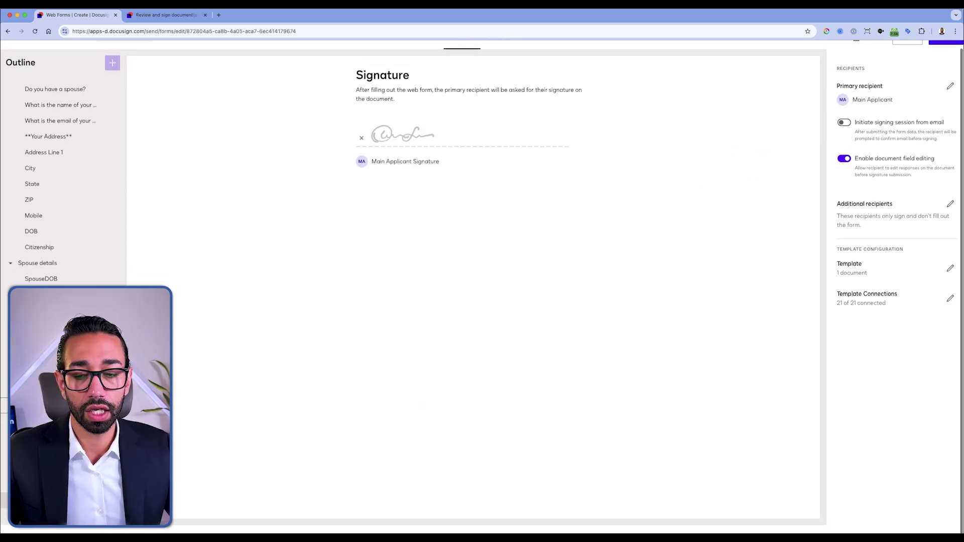
{"action": "scroll", "coordinate": [452, 476], "scroll_direction": "up", "scroll_amount": 1}
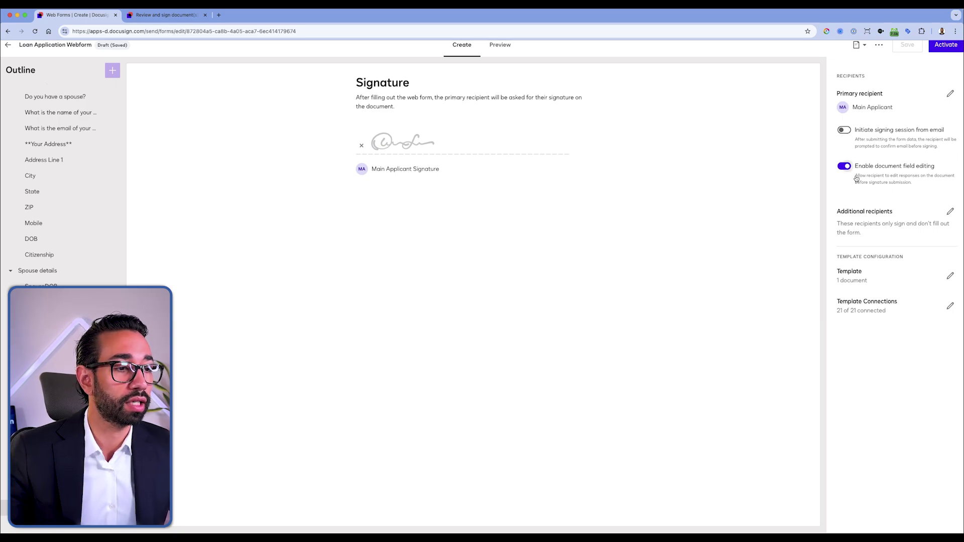
{"action": "left_click", "coordinate": [45, 527]}
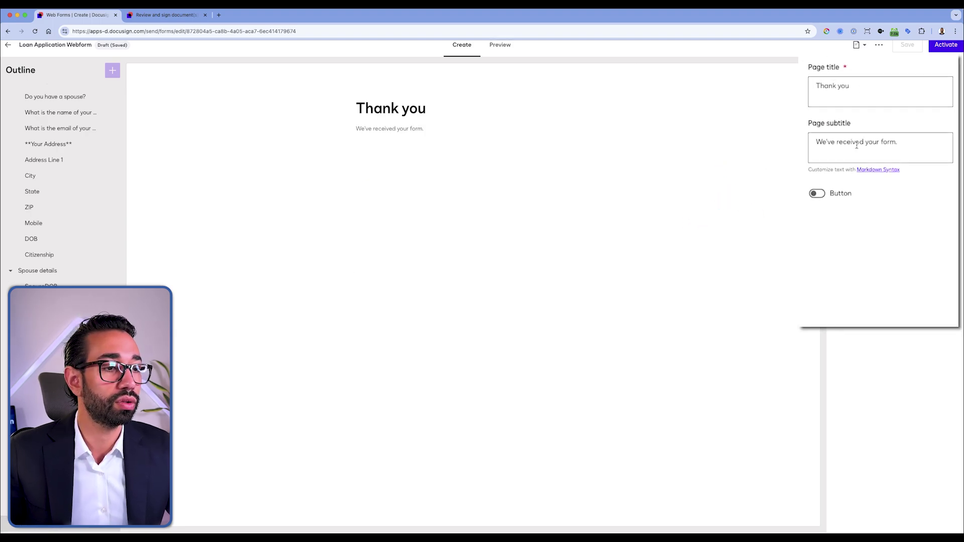
{"action": "left_click", "coordinate": [818, 194]}
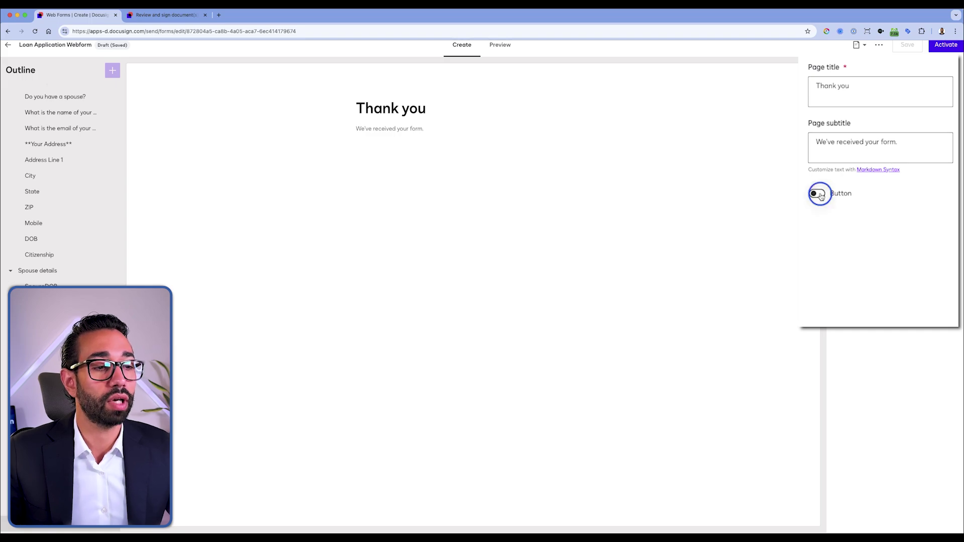
{"action": "left_click", "coordinate": [854, 230]}
{"action": "key", "text": "super+a"}
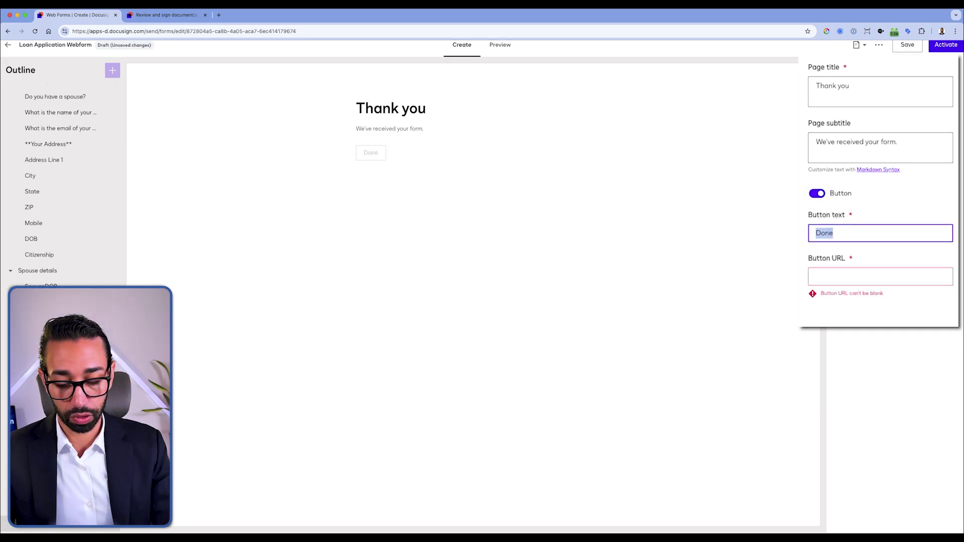
{"action": "type", "text": "Go to the"}
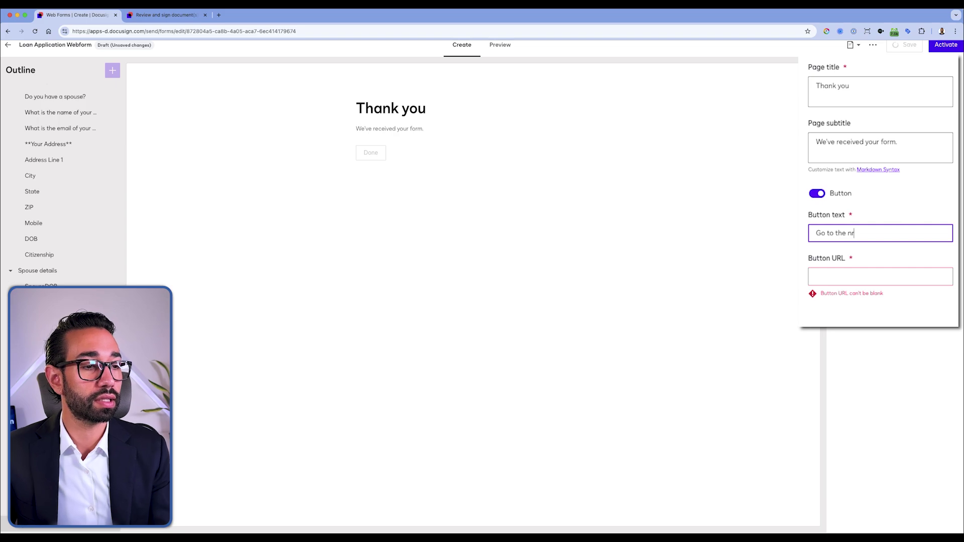
{"action": "type", "text": " next step"}
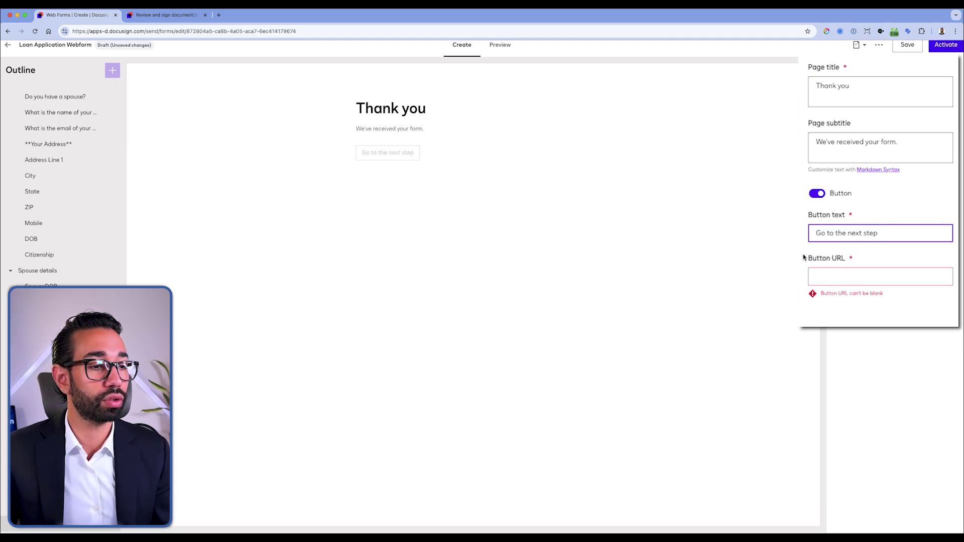
{"action": "left_click", "coordinate": [846, 278]}
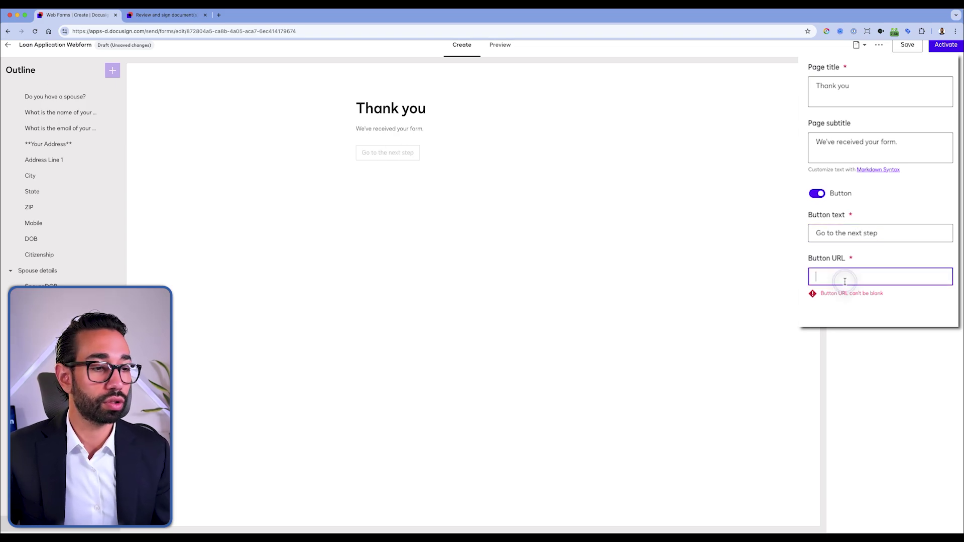
{"action": "type", "text": "https://www.solusign.com"}
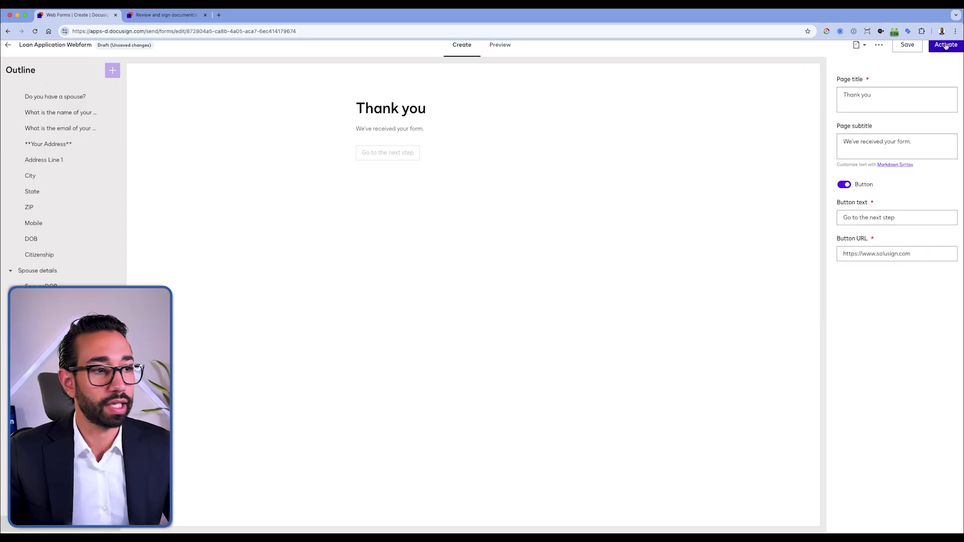
Step: Activate the form with public access, open it live, answer Yes to spouse, and enter the spouse's name and email
{"action": "left_click", "coordinate": [946, 45]}
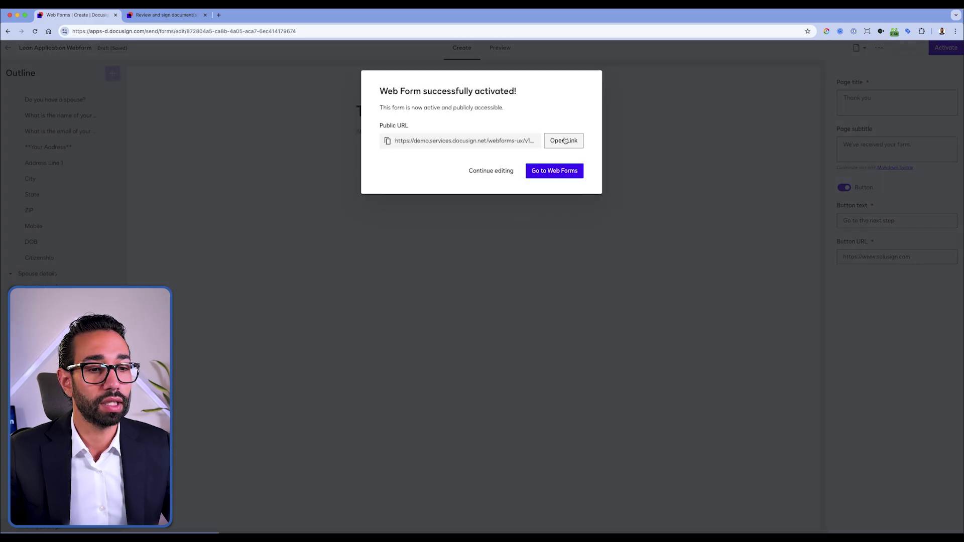
{"action": "left_click", "coordinate": [563, 141]}
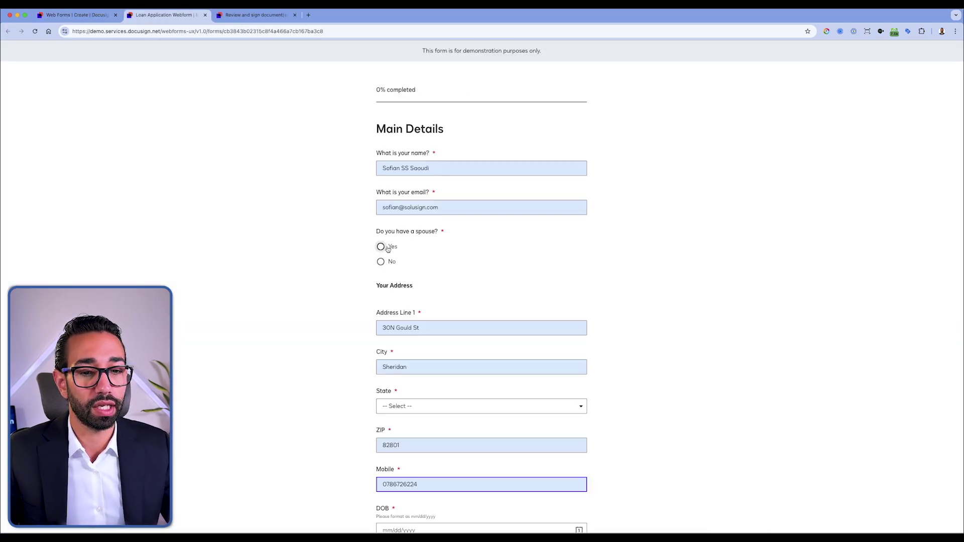
{"action": "left_click", "coordinate": [383, 245]}
{"action": "scroll", "coordinate": [445, 268], "scroll_direction": "down", "scroll_amount": 2}
{"action": "scroll", "coordinate": [444, 268], "scroll_direction": "down", "scroll_amount": 1}
{"action": "left_click", "coordinate": [409, 226]}
{"action": "type", "text": "J"}
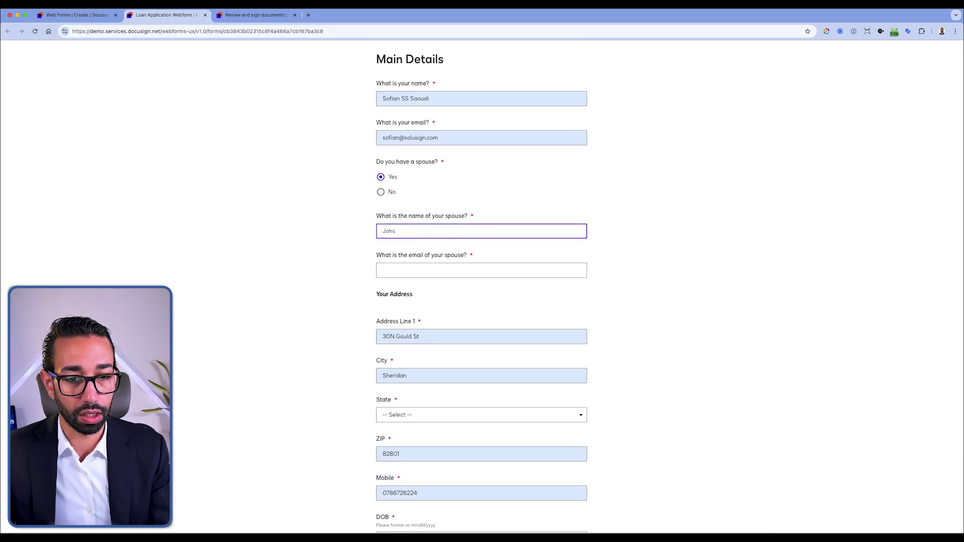
{"action": "type", "text": "ohn Smith"}
{"action": "key", "text": "Tab"}
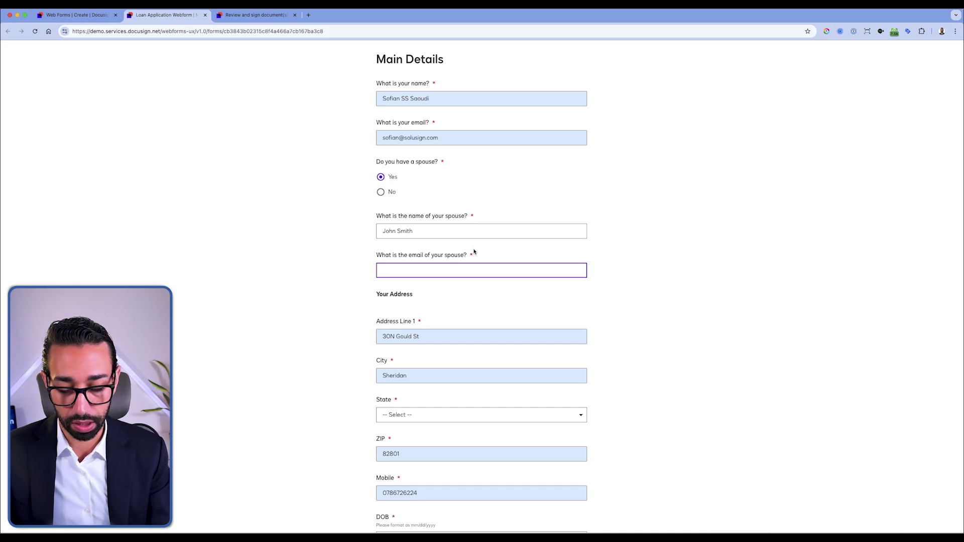
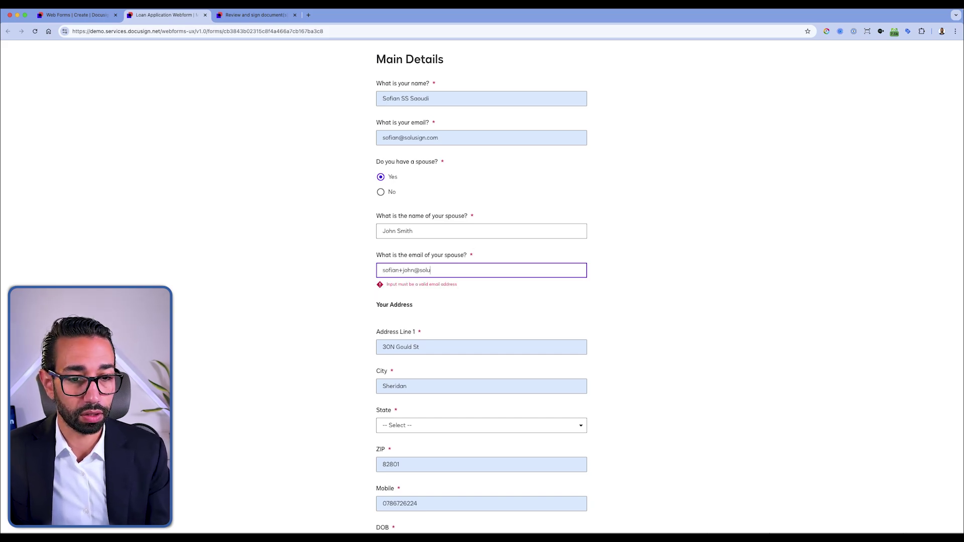
Step: Set state AK, date of birth the 24th, and US Citizen, then continue
{"action": "scroll", "coordinate": [461, 301], "scroll_direction": "down", "scroll_amount": 3}
{"action": "left_click", "coordinate": [400, 314]}
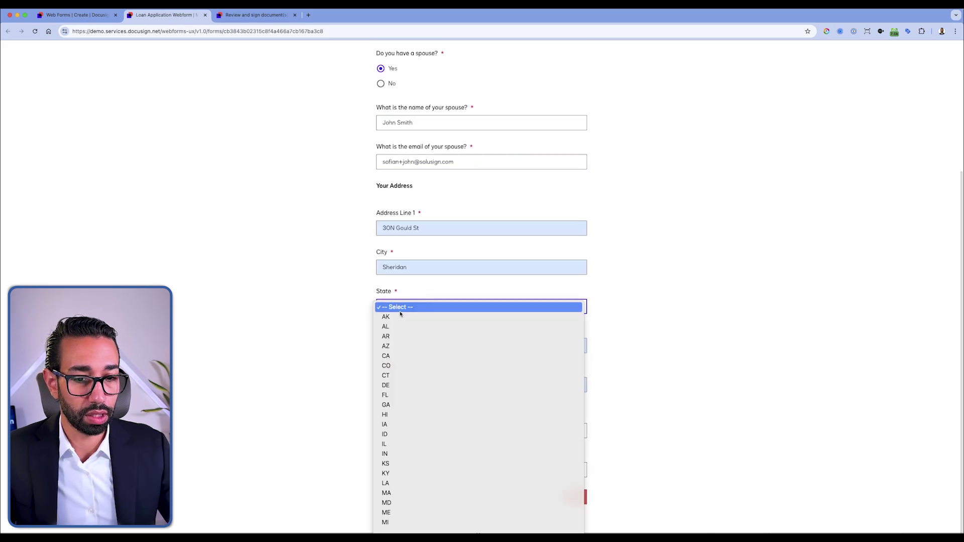
{"action": "left_click", "coordinate": [401, 427]}
{"action": "left_click", "coordinate": [421, 368]}
{"action": "left_click", "coordinate": [520, 466]}
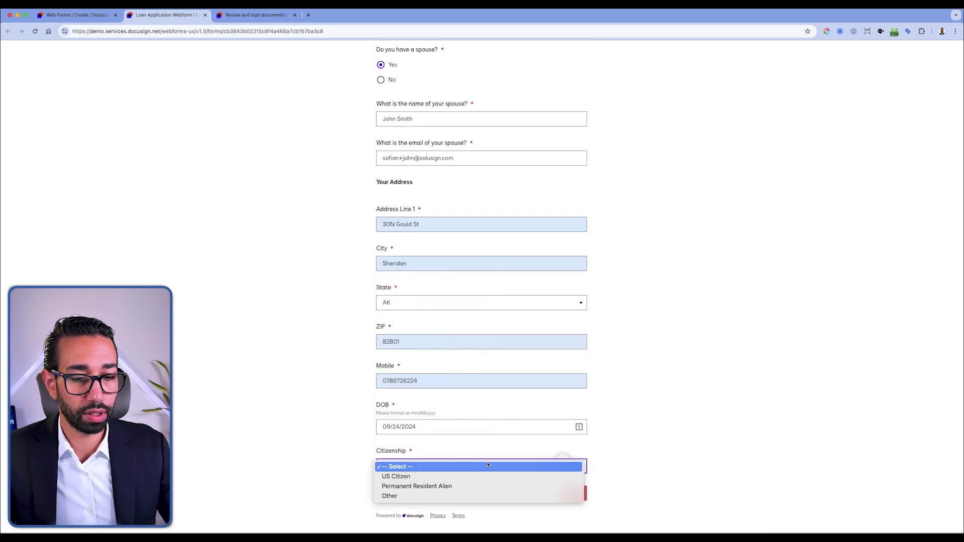
{"action": "left_click", "coordinate": [521, 476]}
{"action": "left_click", "coordinate": [571, 493]}
Step: Fill in employment details with cash available 1 and total net worth 2
{"action": "left_click", "coordinate": [451, 211]}
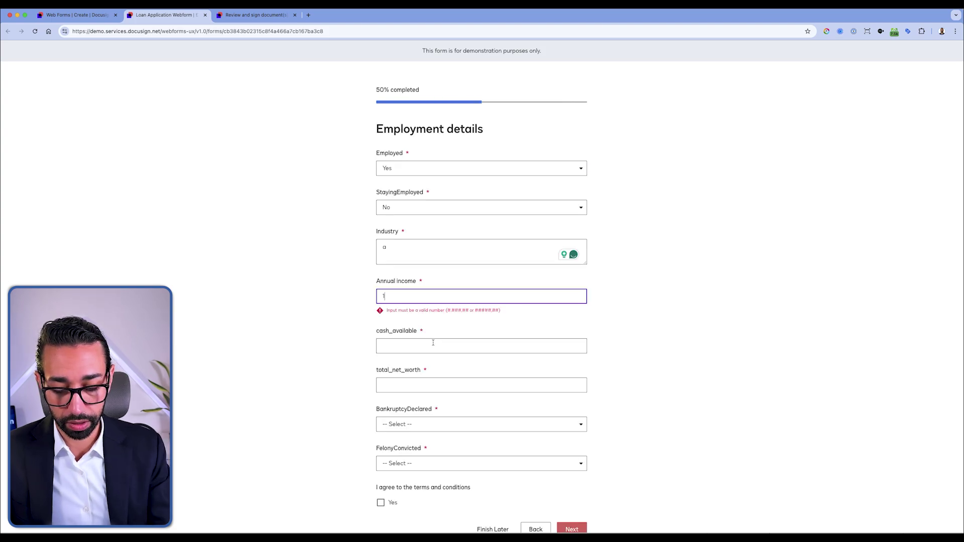
{"action": "left_click", "coordinate": [429, 340]}
{"action": "type", "text": "1"}
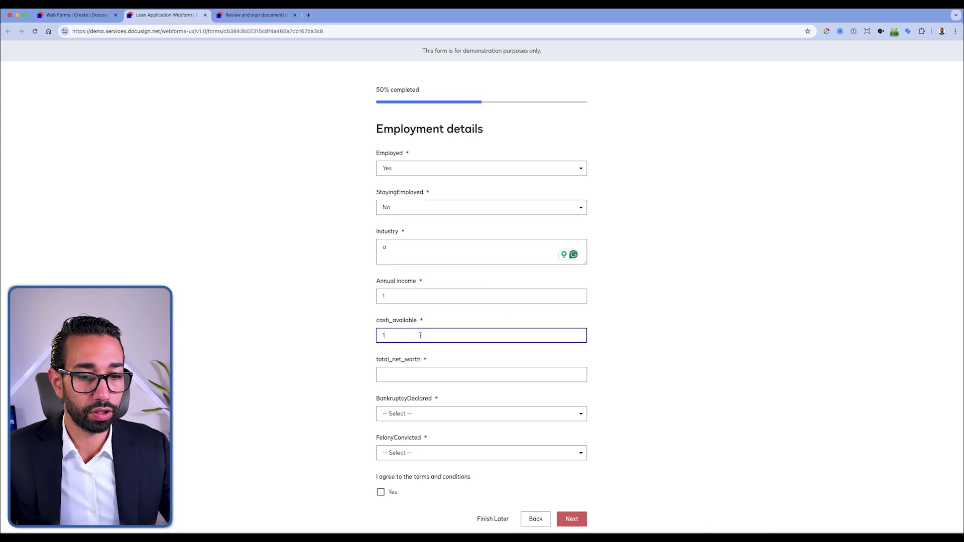
{"action": "left_click", "coordinate": [419, 371]}
{"action": "type", "text": "1"}
{"action": "double_click", "coordinate": [383, 375]}
{"action": "type", "text": "2"}
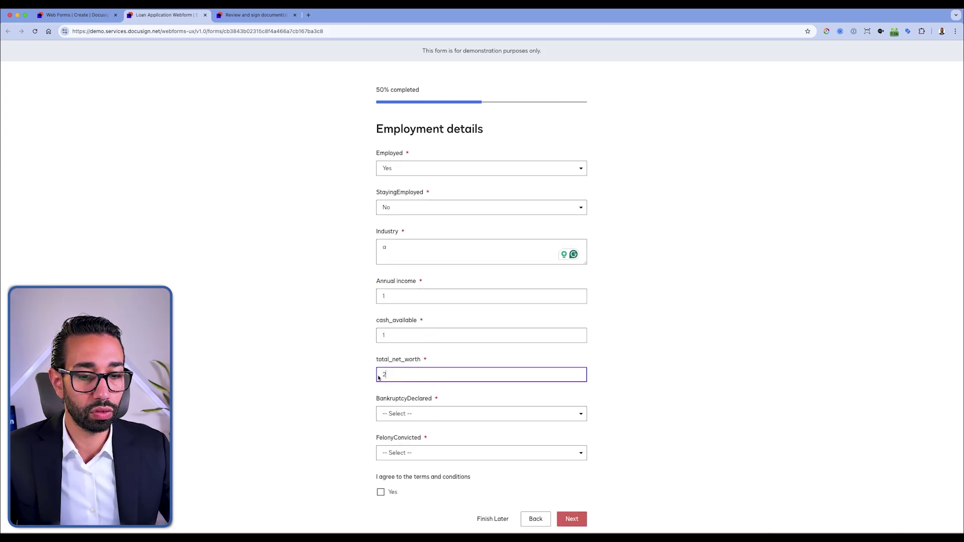
Step: Answer the bankruptcy question and No to felony conviction, agree to the terms, and continue
{"action": "left_click", "coordinate": [433, 413]}
{"action": "scroll", "coordinate": [442, 430], "scroll_direction": "down", "scroll_amount": 1}
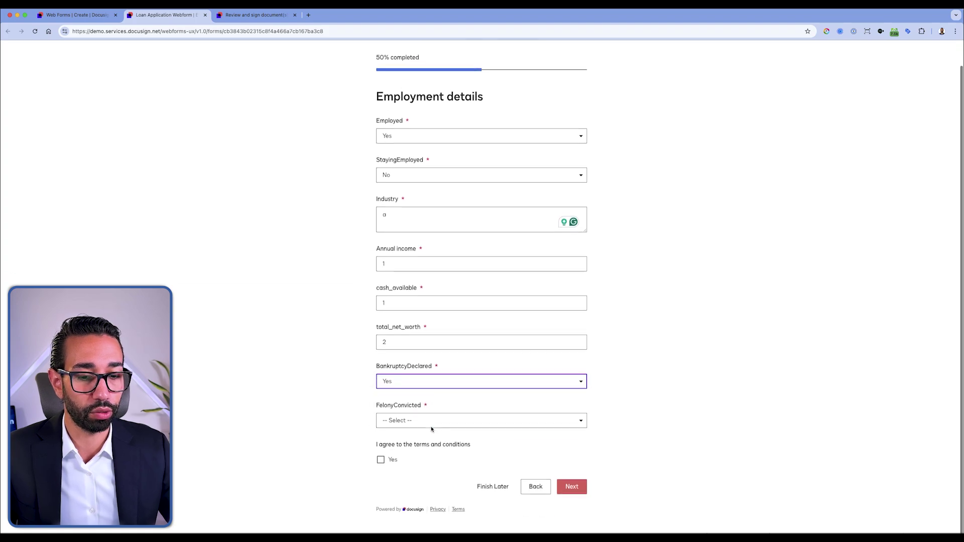
{"action": "left_click", "coordinate": [431, 428]}
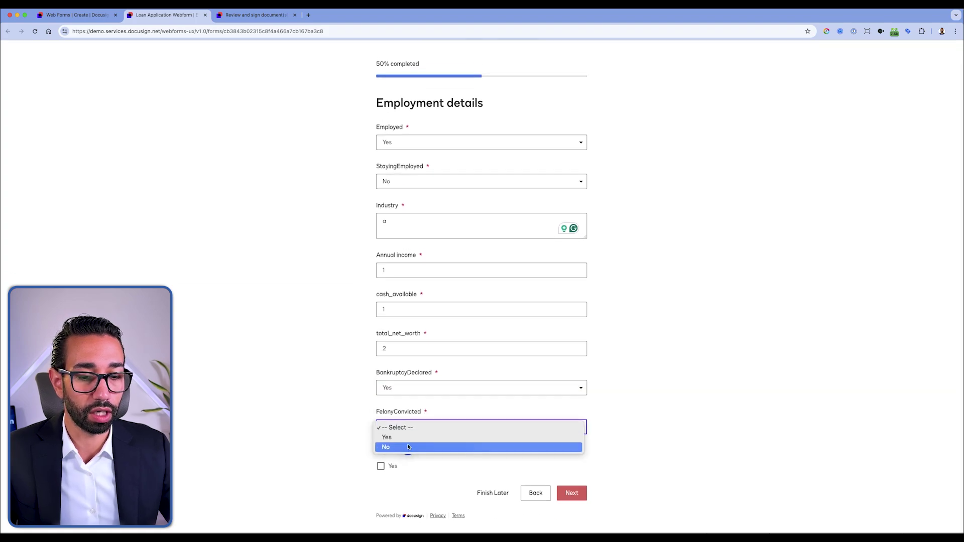
{"action": "left_click", "coordinate": [409, 447]}
{"action": "left_click", "coordinate": [380, 466]}
{"action": "left_click", "coordinate": [561, 499]}
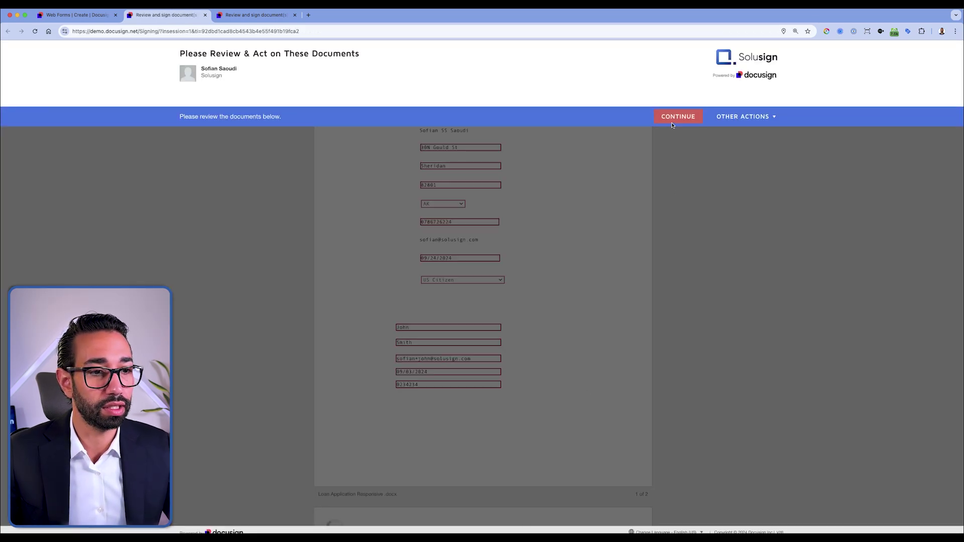
Step: Apply the main applicant's signature at the Sign Here tag and finish the loan application
{"action": "left_click", "coordinate": [672, 123]}
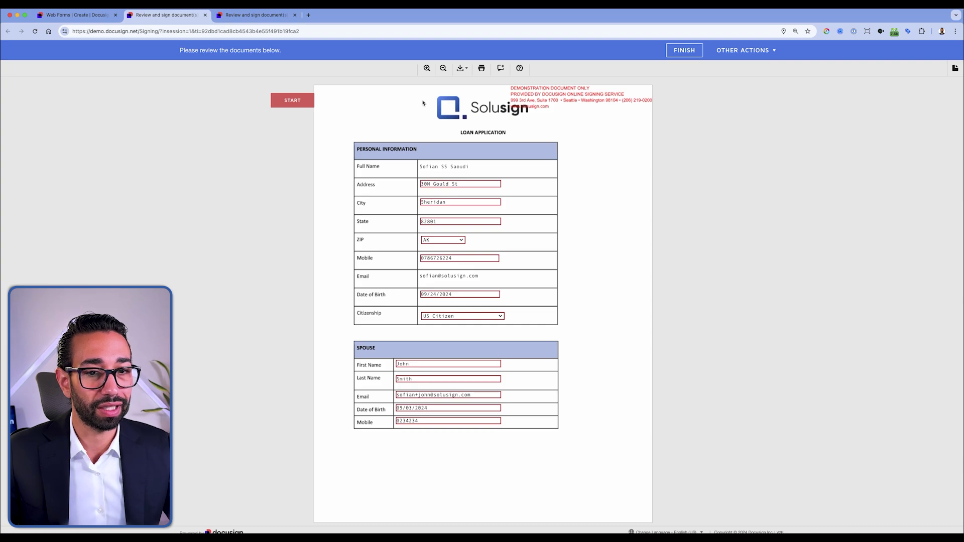
{"action": "left_click", "coordinate": [293, 100]}
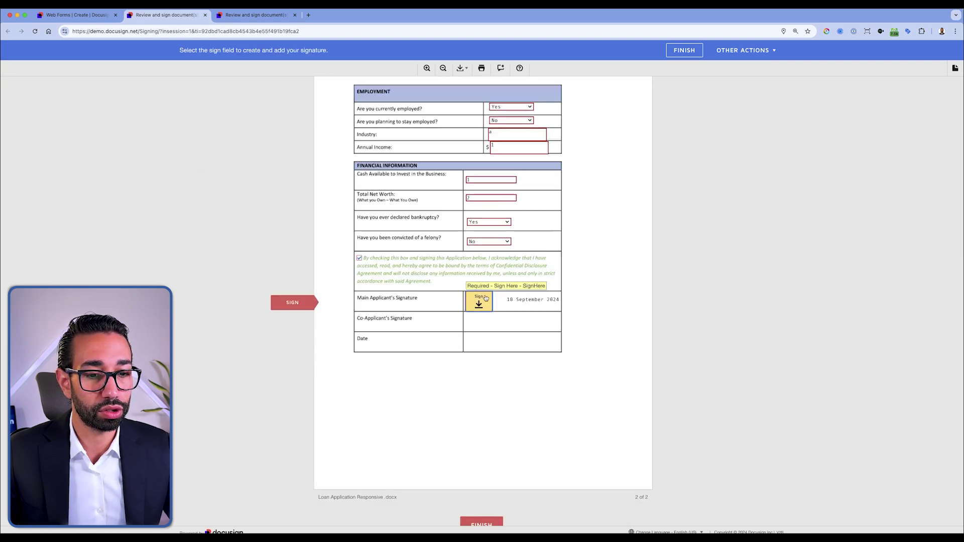
{"action": "left_click", "coordinate": [479, 306]}
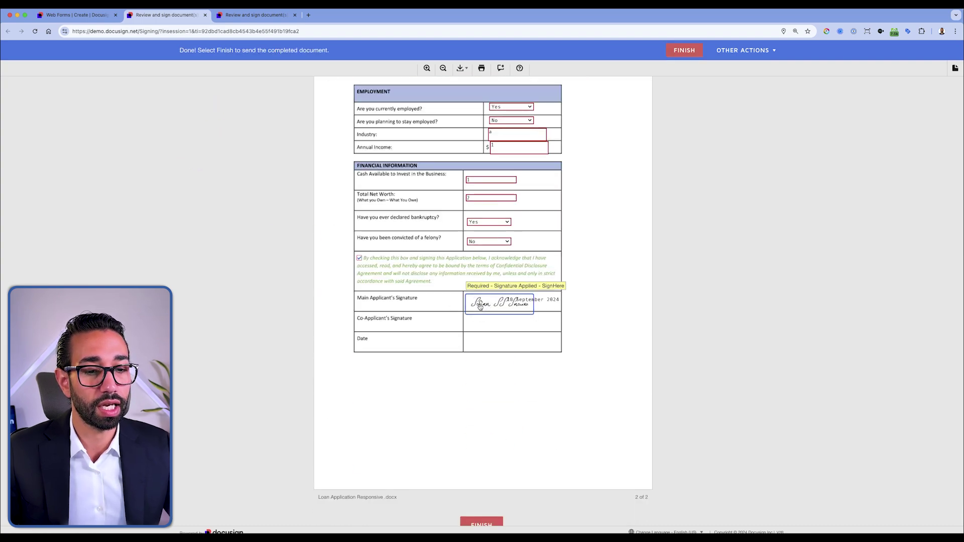
{"action": "left_click", "coordinate": [678, 53]}
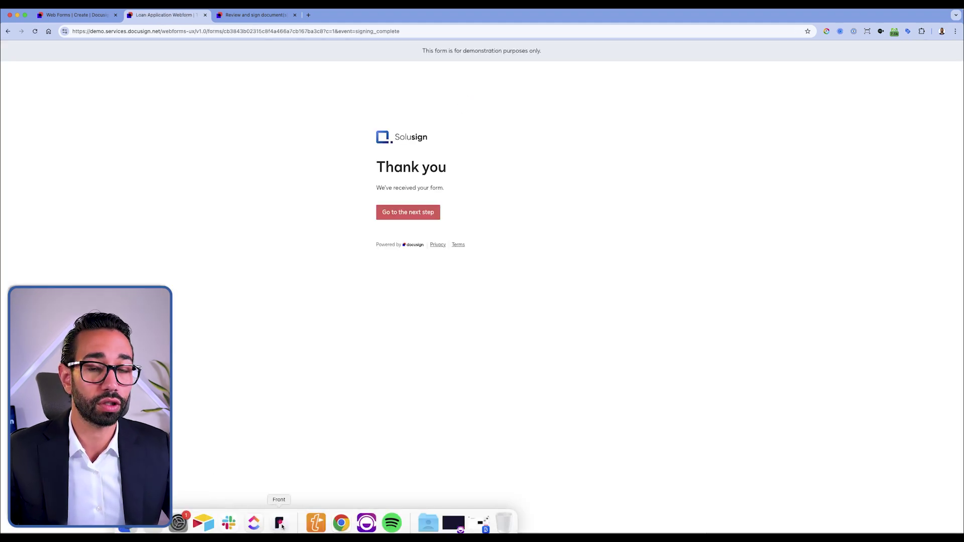
Step: Open the co-applicant's review email, agree to electronic signing, and start the co-applicant signature
{"action": "left_click", "coordinate": [280, 524]}
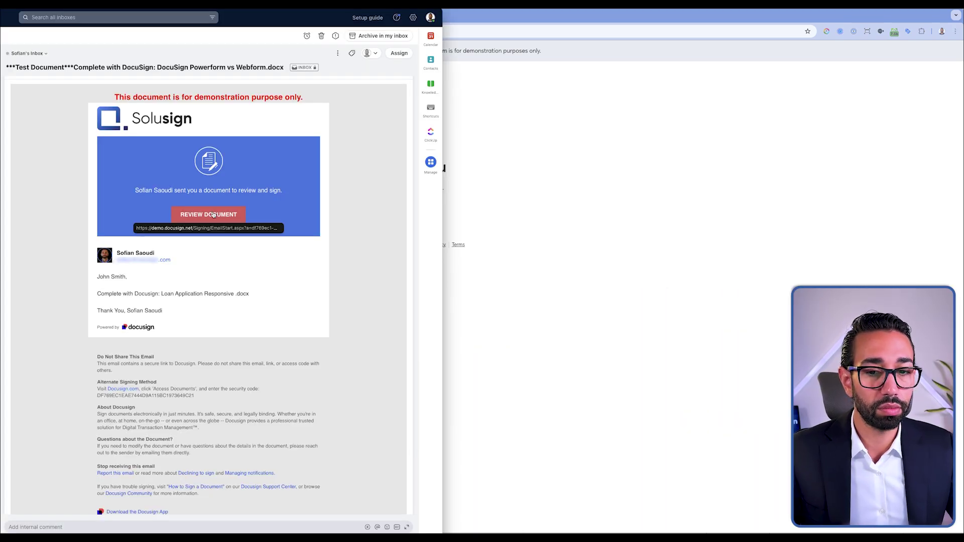
{"action": "left_click", "coordinate": [206, 212]}
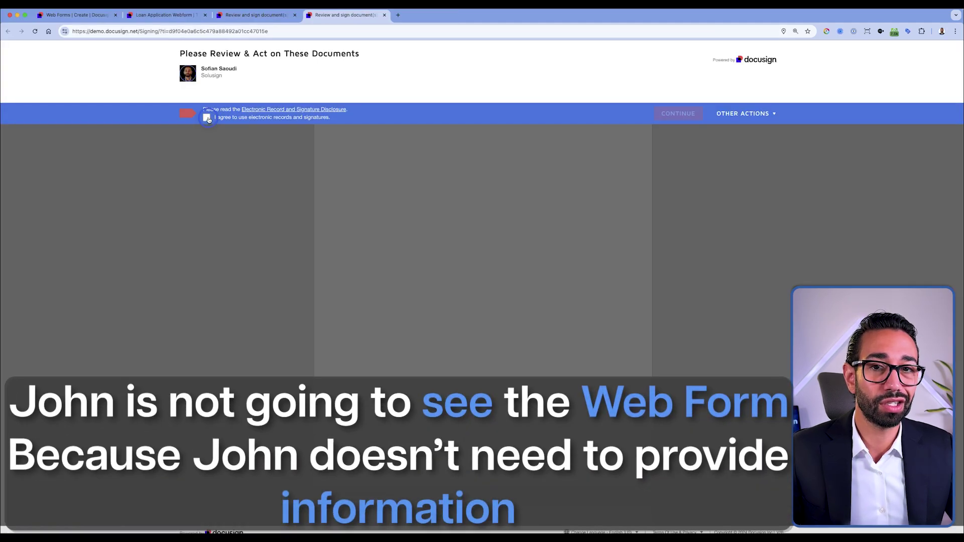
{"action": "left_click", "coordinate": [207, 121]}
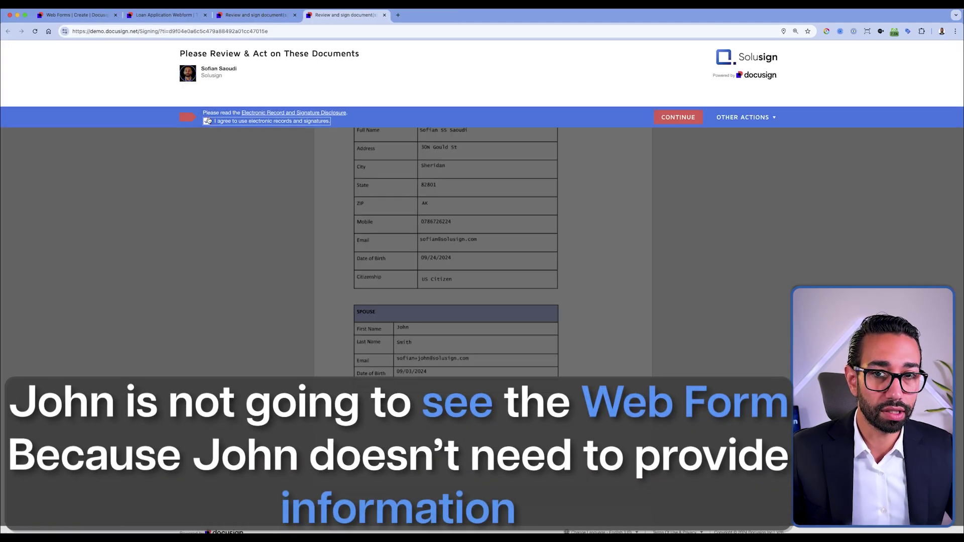
{"action": "left_click", "coordinate": [670, 118]}
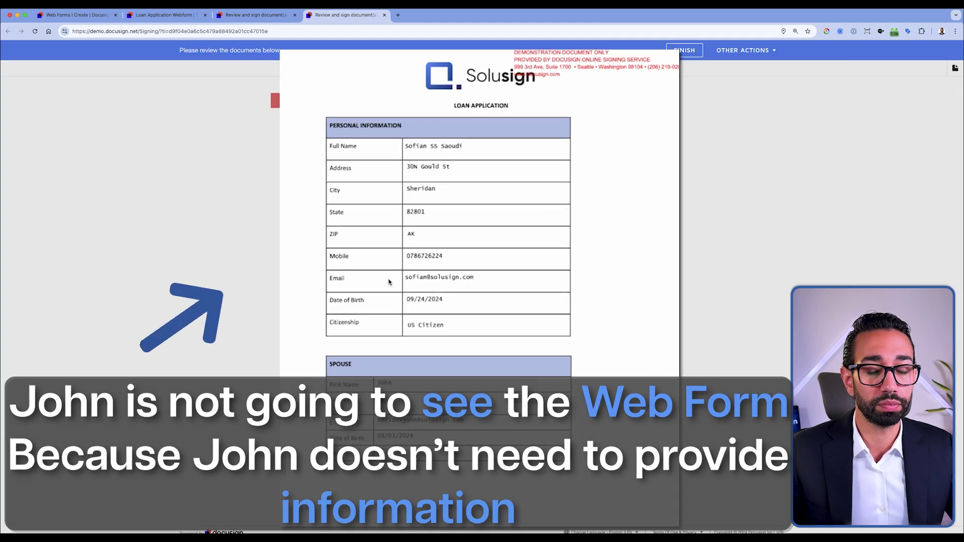
{"action": "scroll", "coordinate": [442, 336], "scroll_direction": "down", "scroll_amount": 10}
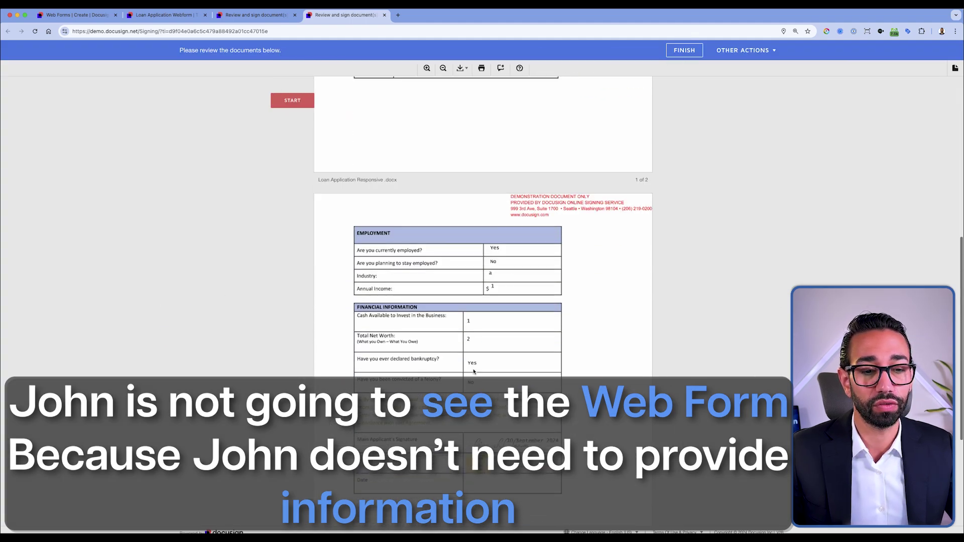
{"action": "scroll", "coordinate": [474, 371], "scroll_direction": "down", "scroll_amount": 5}
{"action": "scroll", "coordinate": [503, 299], "scroll_direction": "up", "scroll_amount": 2}
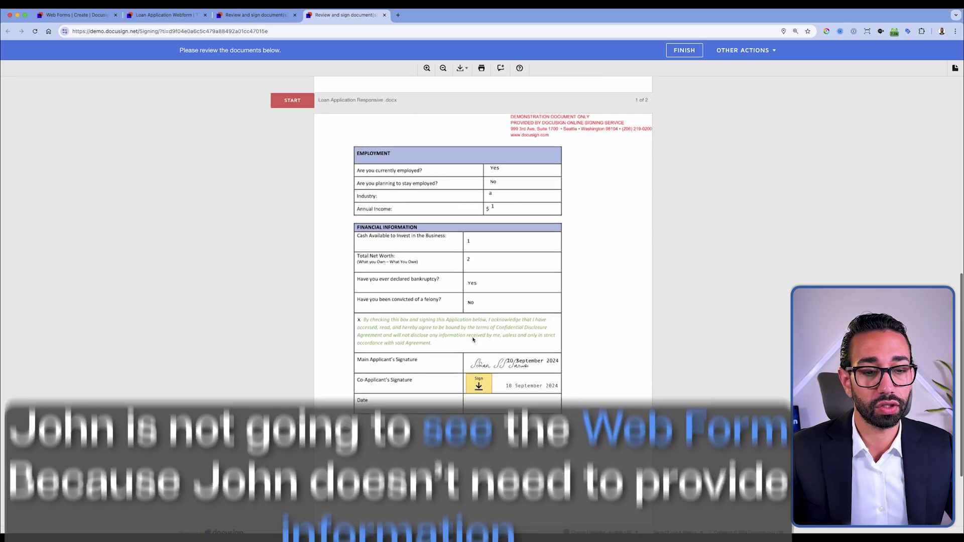
{"action": "left_click", "coordinate": [478, 384]}
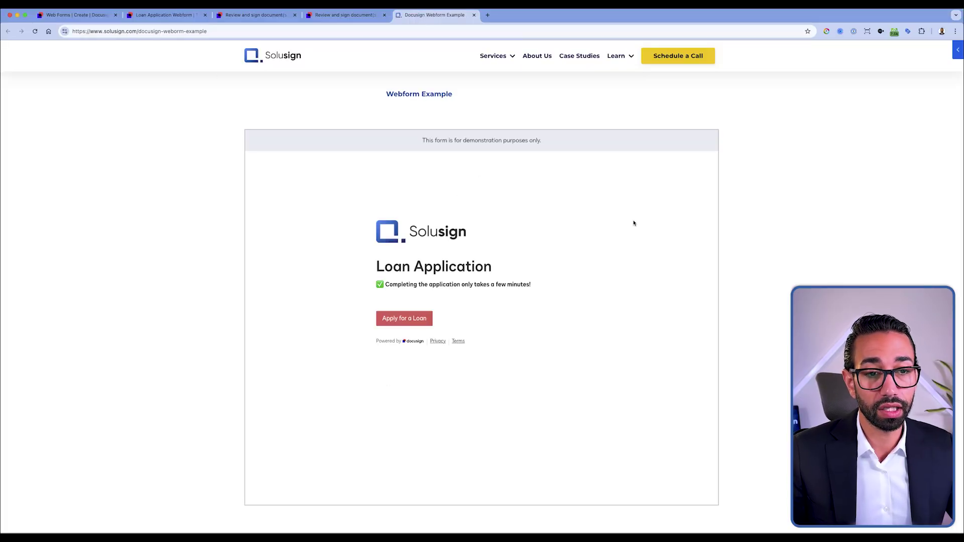
Step: Scroll through the embedded Loan Application form on the Webform Example page and select its address
{"action": "scroll", "coordinate": [583, 300], "scroll_direction": "down", "scroll_amount": 2}
{"action": "scroll", "coordinate": [585, 302], "scroll_direction": "up", "scroll_amount": 2}
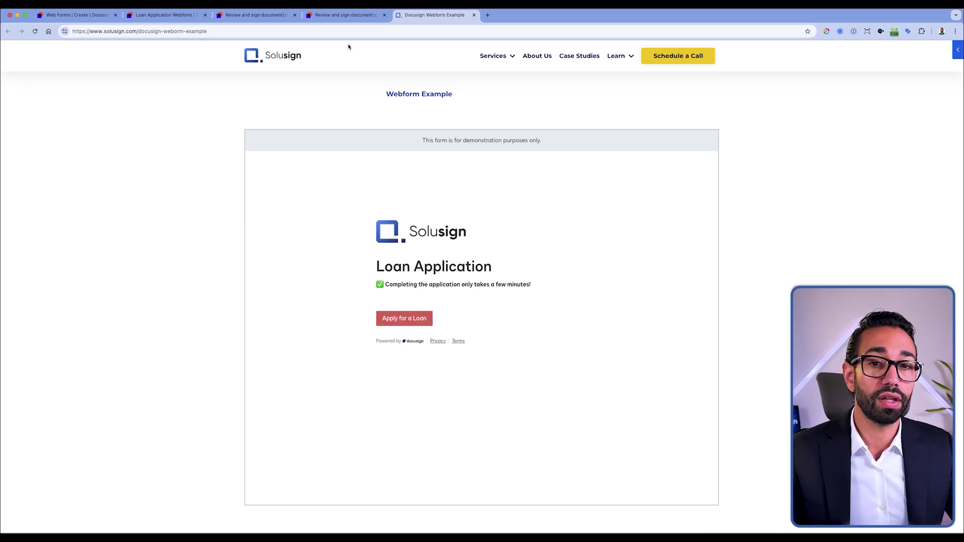
{"action": "left_click", "coordinate": [245, 33]}
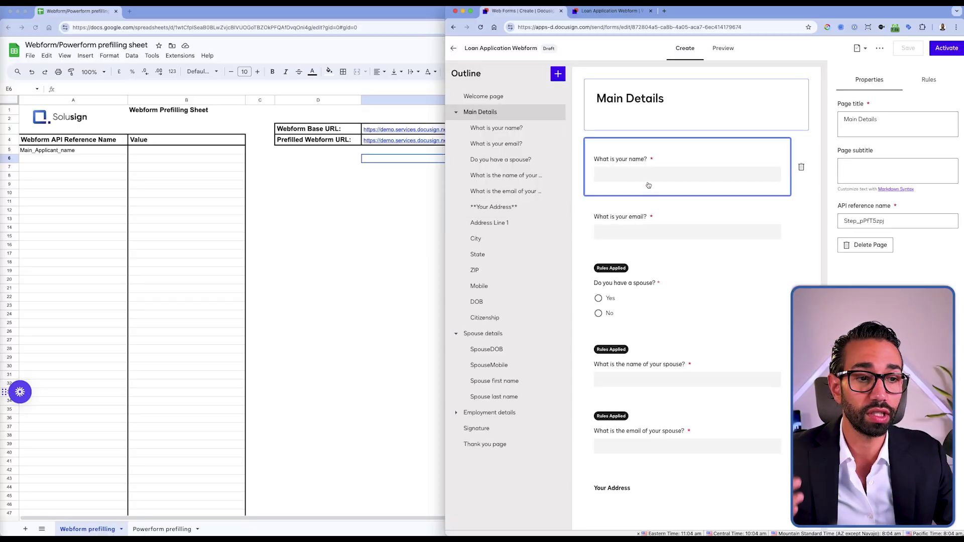
Step: Paste the Webform Base URL from E3 into D13, merge D13:E18, and append '#'
{"action": "scroll", "coordinate": [654, 230], "scroll_direction": "down", "scroll_amount": 6}
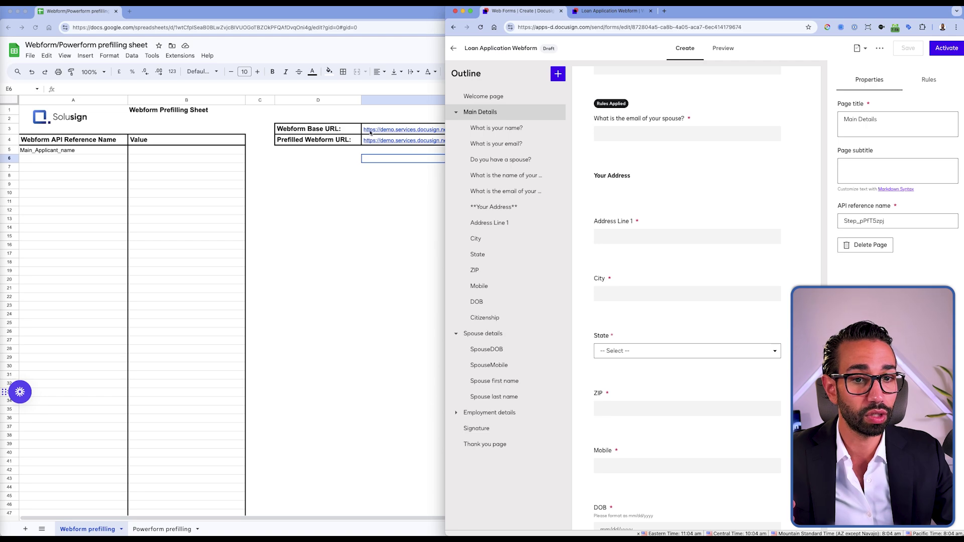
{"action": "left_click", "coordinate": [396, 130]}
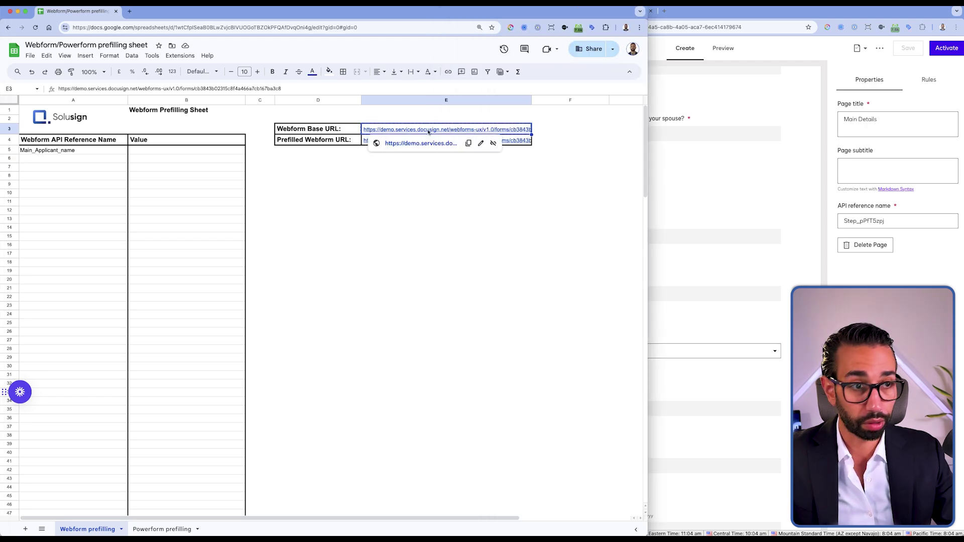
{"action": "left_click", "coordinate": [467, 219]}
{"action": "left_click", "coordinate": [326, 222]}
{"action": "type", "text": "https://demo.services.docusign.net/webforms-ux/v1.0/forms/cb3843b02315c8f4a466a7cb167ba3c8"}
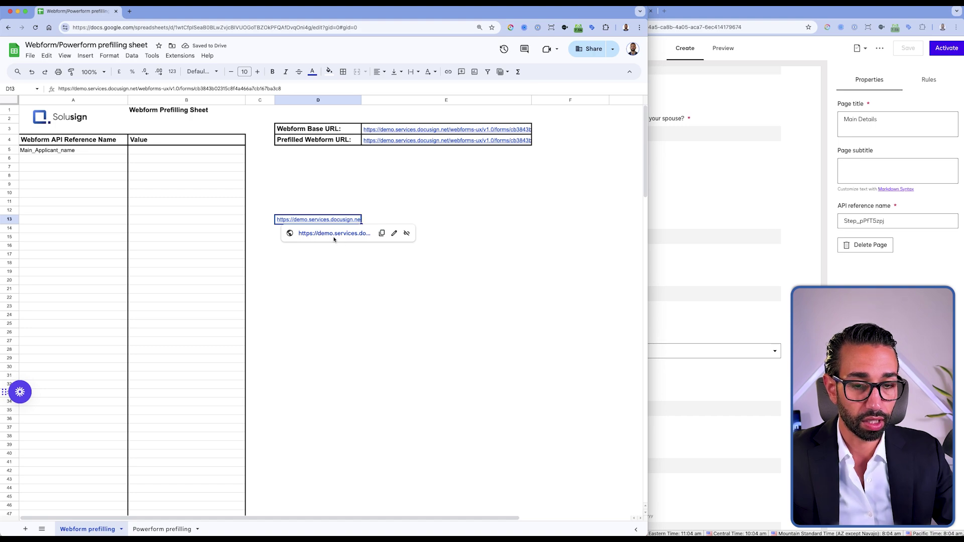
{"action": "left_click_drag", "start_coordinate": [345, 223], "coordinate": [477, 263]}
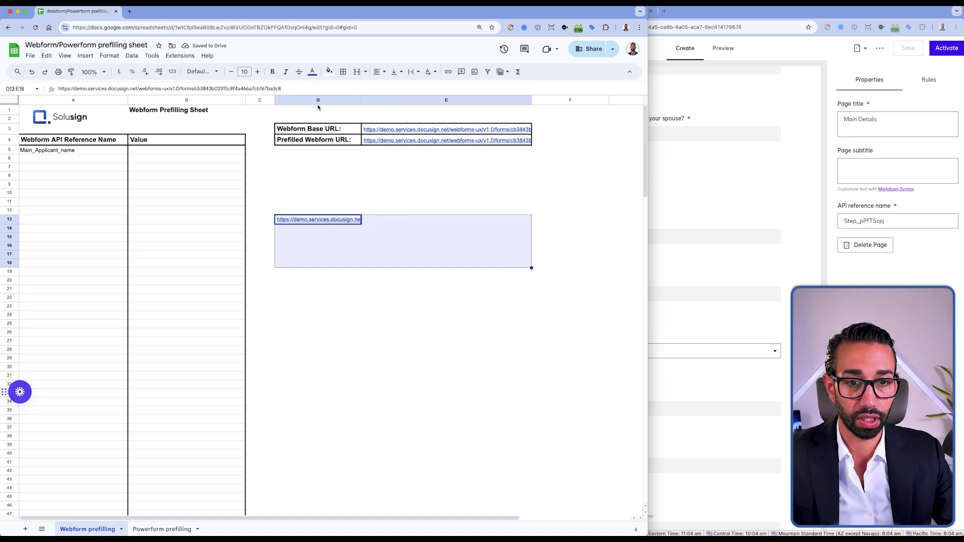
{"action": "left_click", "coordinate": [356, 72]}
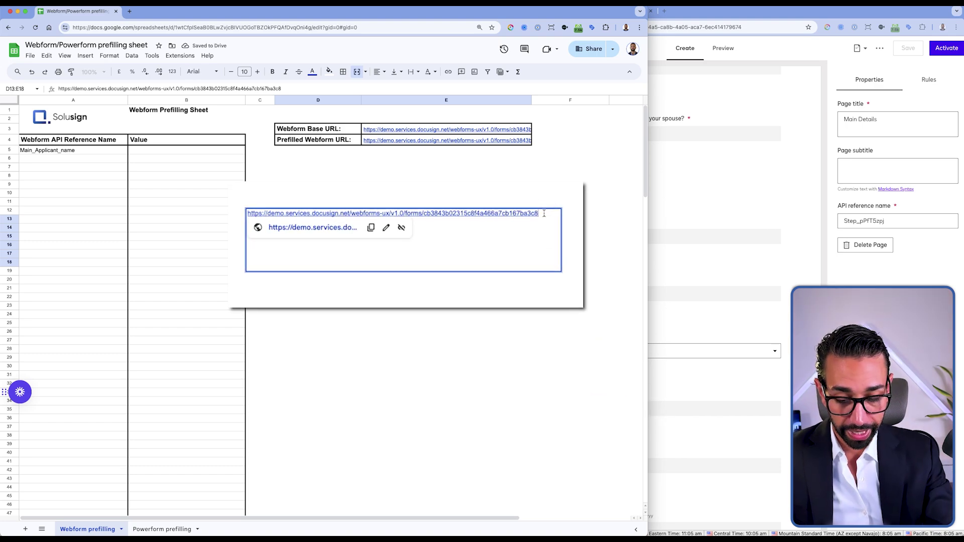
{"action": "type", "text": "#"}
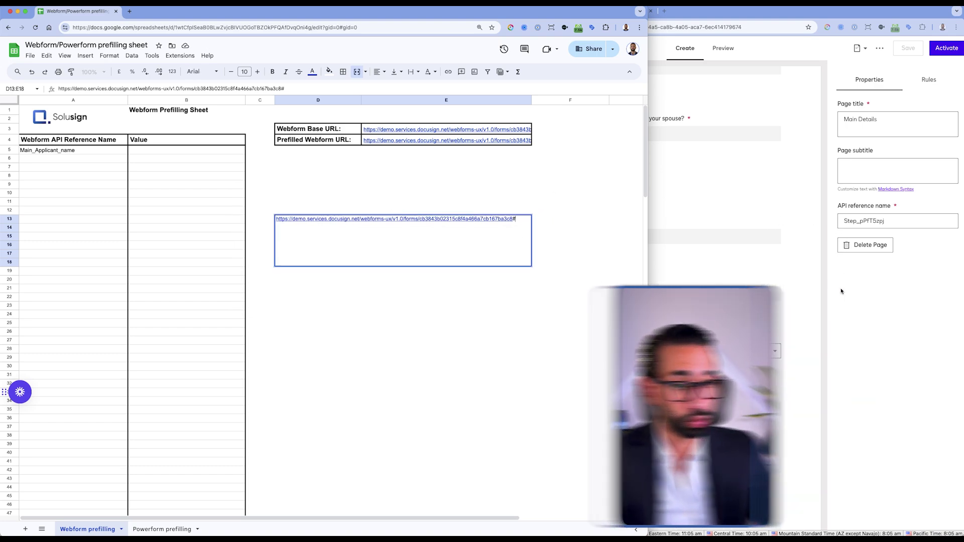
Step: Append Main_Applicant_name from the form editor, then '=' and the applicant's full name
{"action": "left_click", "coordinate": [841, 291]}
{"action": "scroll", "coordinate": [679, 221], "scroll_direction": "up", "scroll_amount": 10}
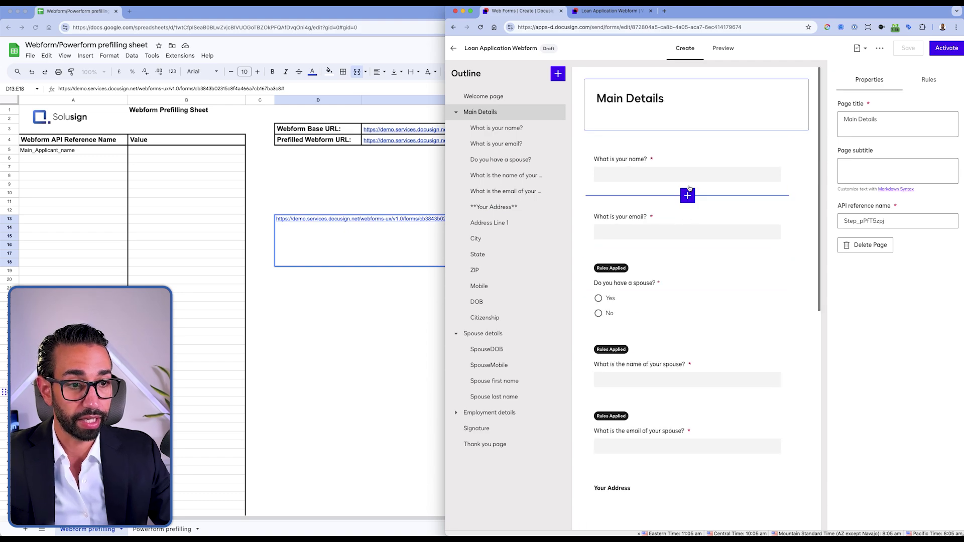
{"action": "left_click", "coordinate": [689, 183]}
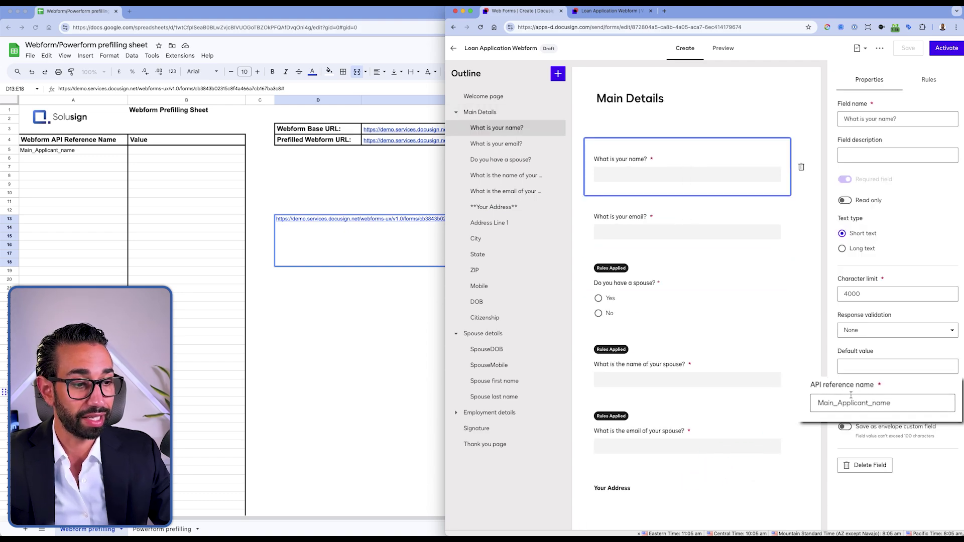
{"action": "left_click_drag", "start_coordinate": [899, 404], "coordinate": [799, 404]}
{"action": "key", "text": "cmd+c"}
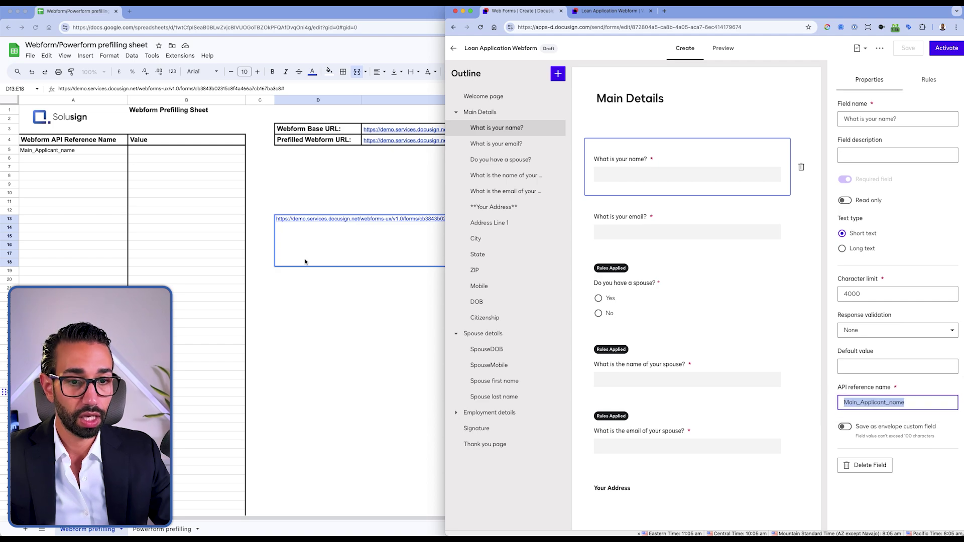
{"action": "left_click", "coordinate": [309, 242]}
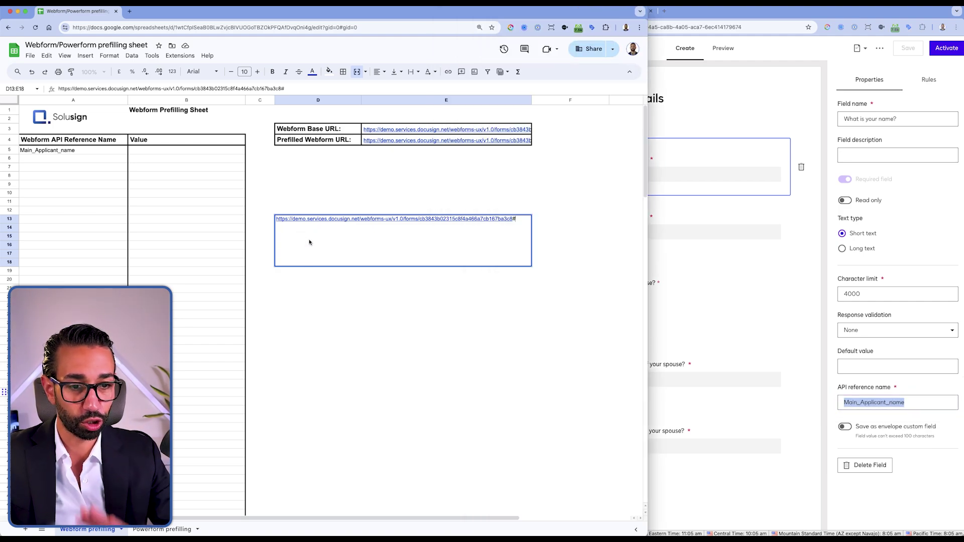
{"action": "key", "text": "cmd+v"}
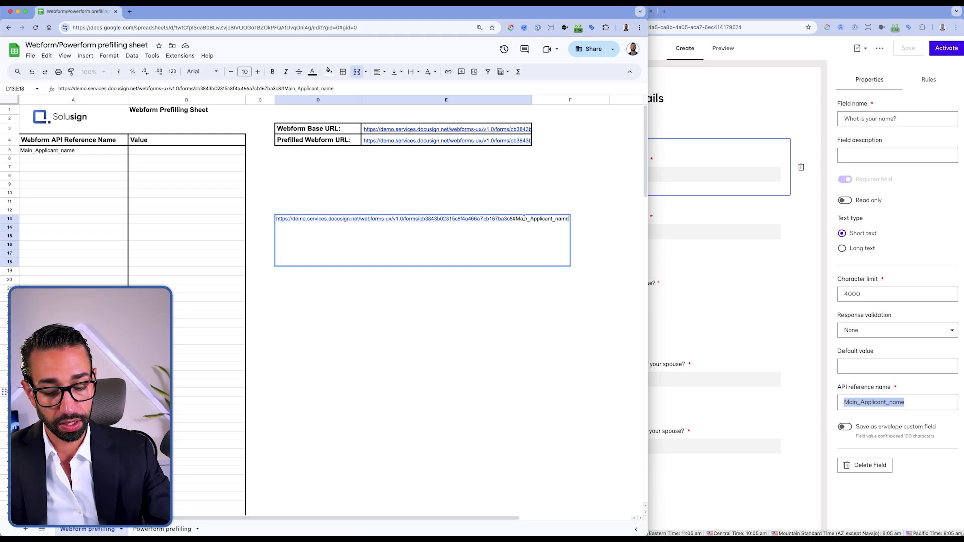
{"action": "type", "text": "="}
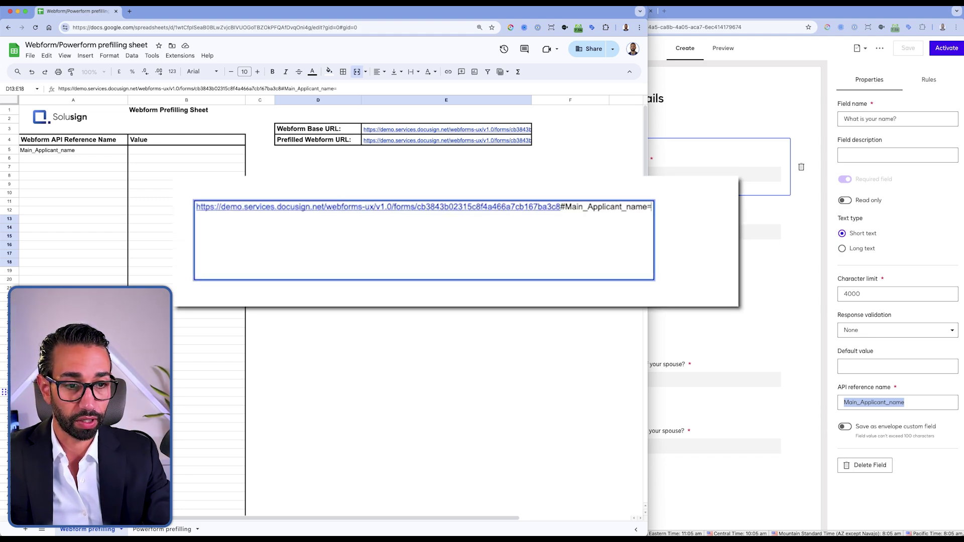
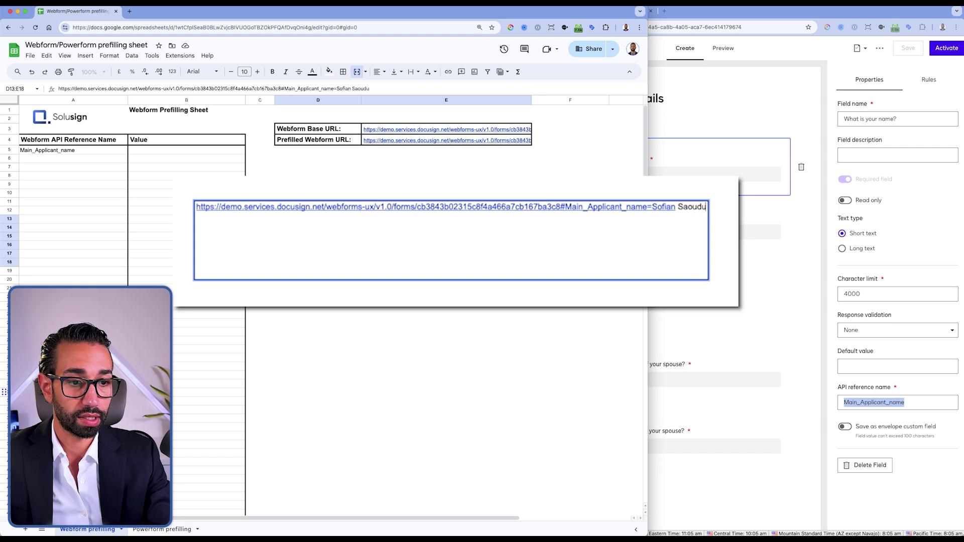
{"action": "key", "text": "super+a"}
{"action": "key", "text": "super+c"}
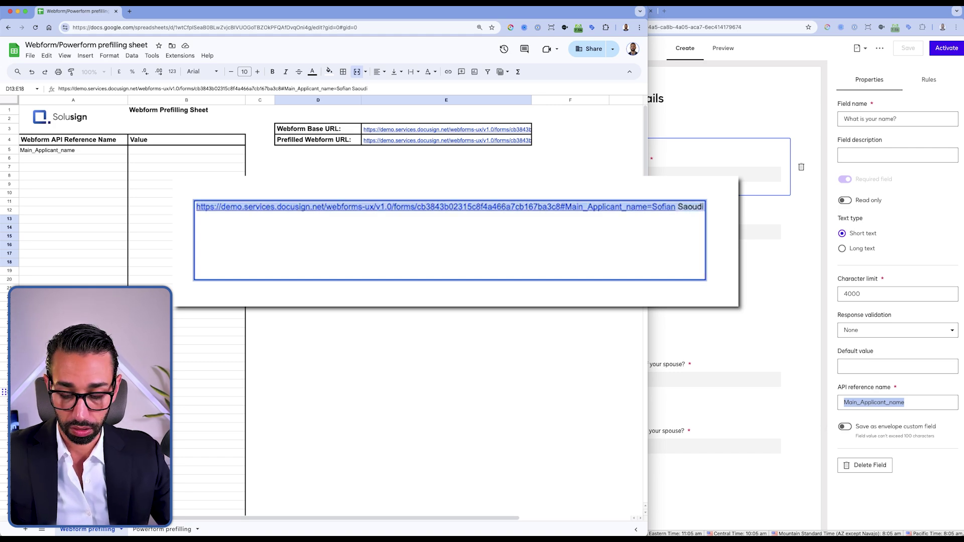
{"action": "left_click", "coordinate": [694, 173]}
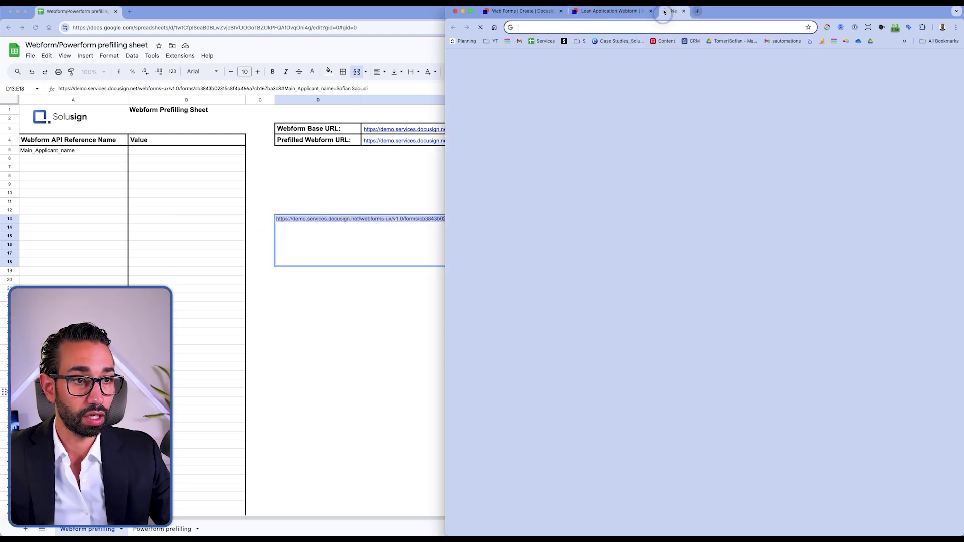
Step: Load the prefilled link in a new tab and start the form to check the prefilled name
{"action": "left_click", "coordinate": [664, 11]}
{"action": "key", "text": "super+v"}
{"action": "key", "text": "Return"}
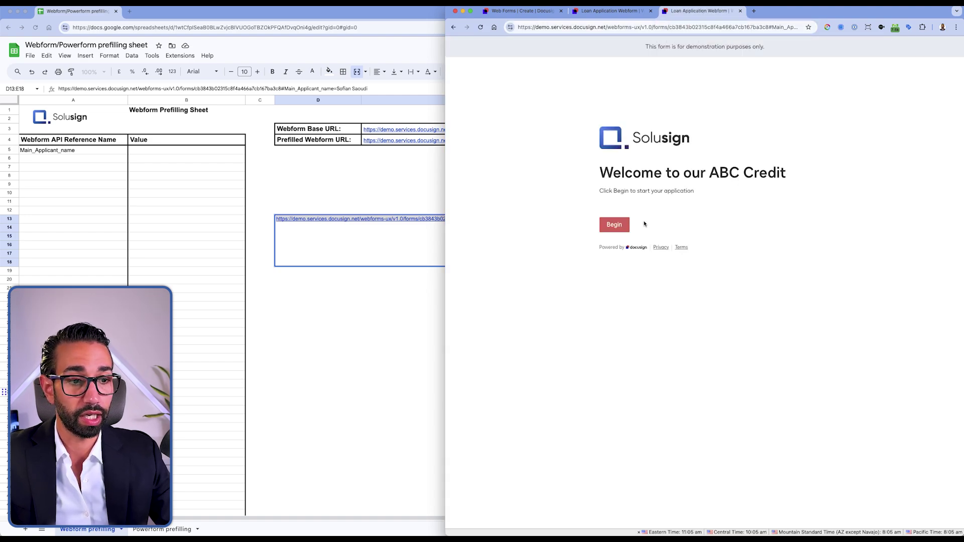
{"action": "left_click", "coordinate": [615, 224]}
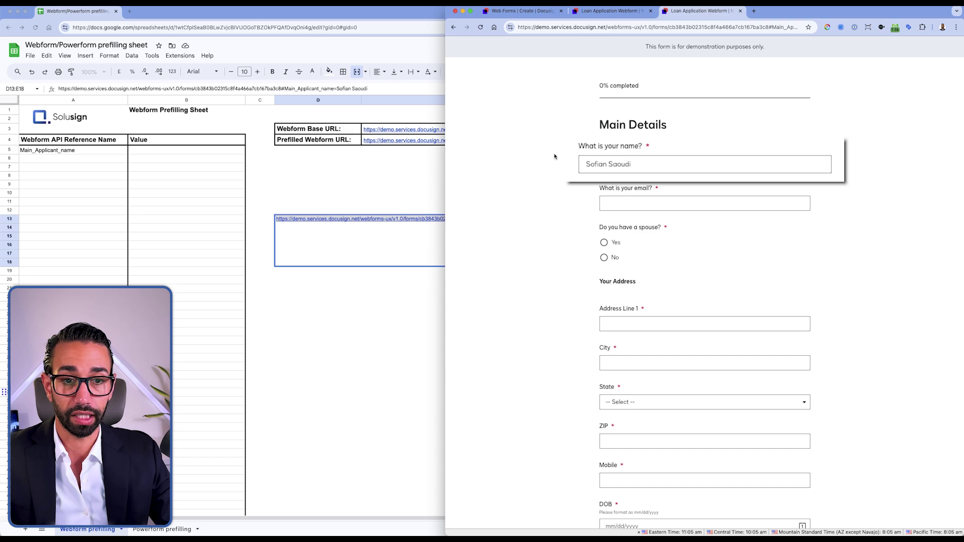
Step: Delete the test URL from merged cell D13 and return to the web form editor
{"action": "left_click", "coordinate": [367, 221]}
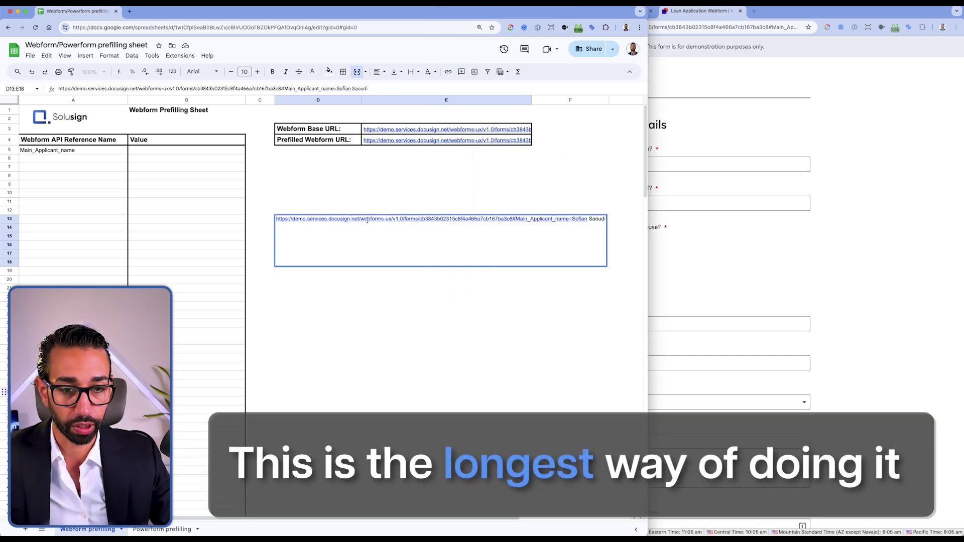
{"action": "left_click", "coordinate": [377, 230]}
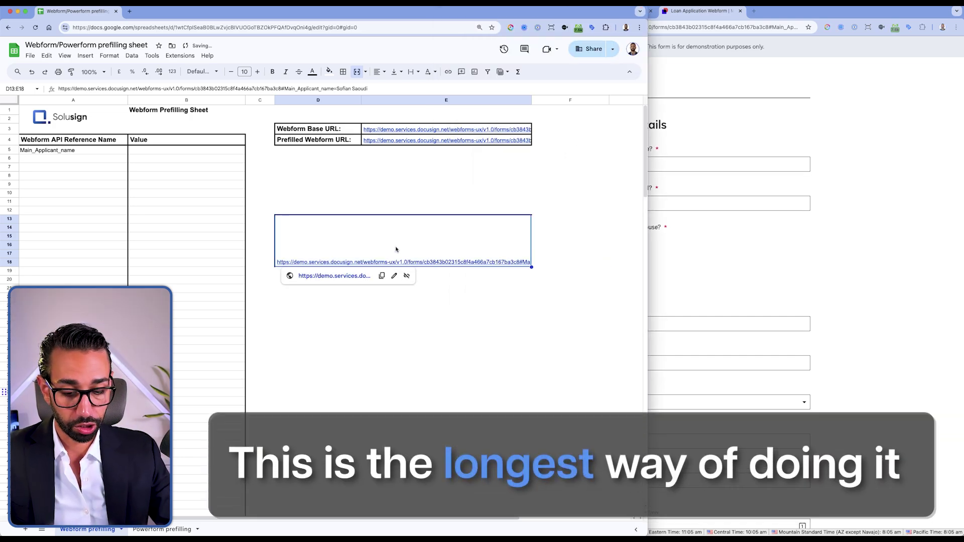
{"action": "key", "text": "Delete"}
{"action": "left_click", "coordinate": [716, 260]}
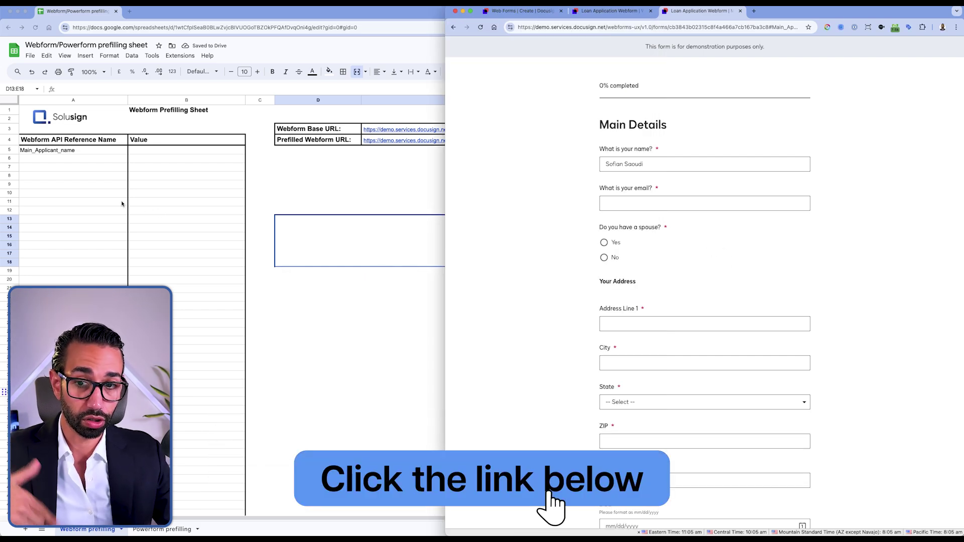
{"action": "left_click", "coordinate": [100, 187]}
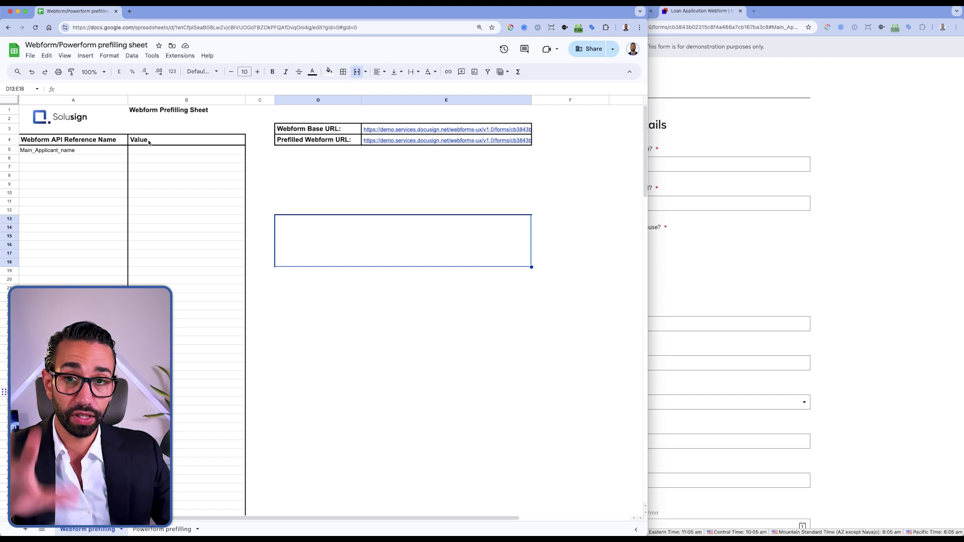
{"action": "left_click", "coordinate": [738, 142]}
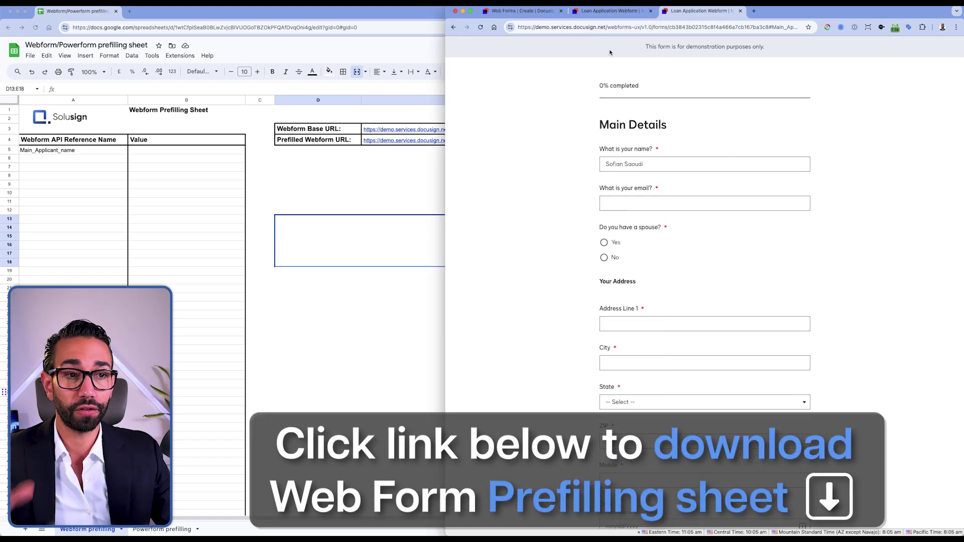
{"action": "left_click", "coordinate": [509, 11]}
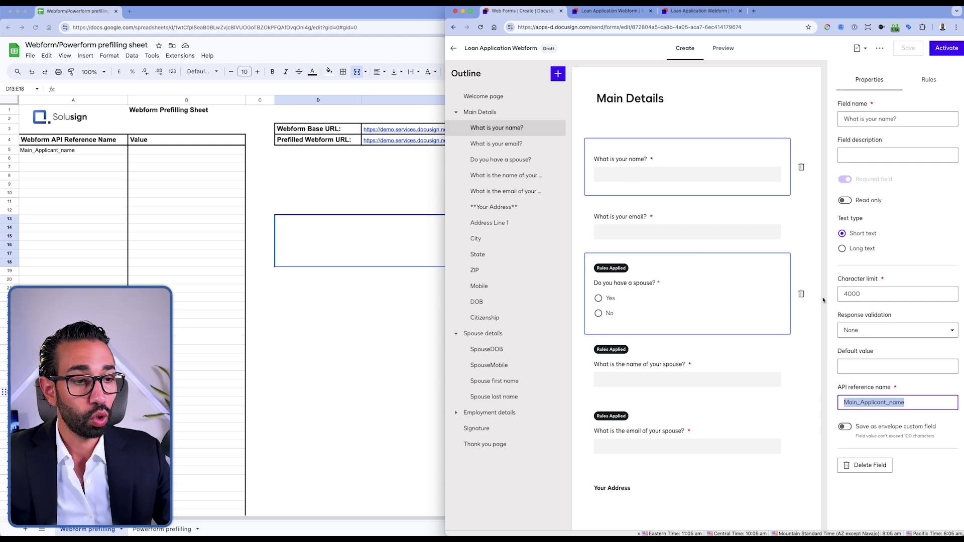
Step: Copy the name and email API reference names, pasting Main_Applicant_email into A6
{"action": "right_click", "coordinate": [912, 402]}
{"action": "left_click", "coordinate": [914, 397]}
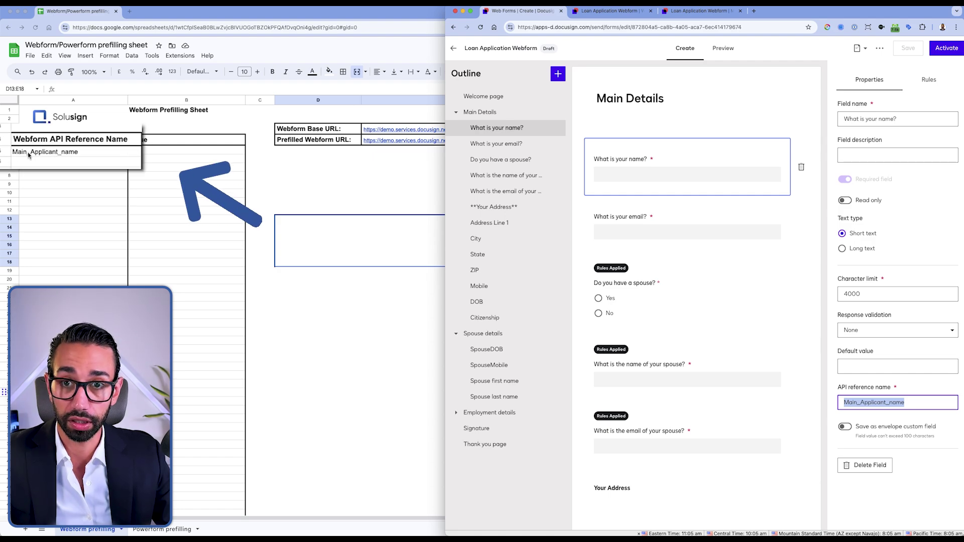
{"action": "left_click", "coordinate": [754, 209]}
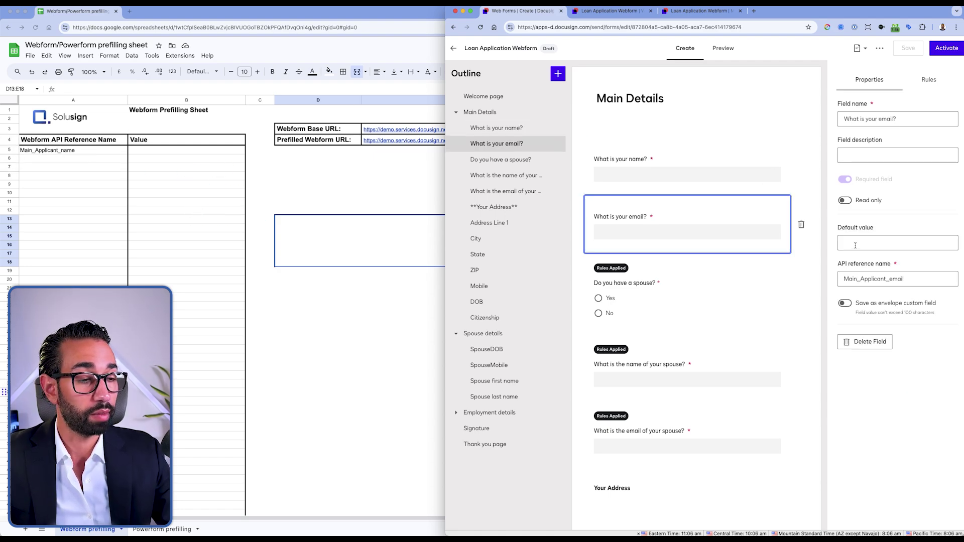
{"action": "double_click", "coordinate": [909, 277]}
{"action": "key", "text": "super+c"}
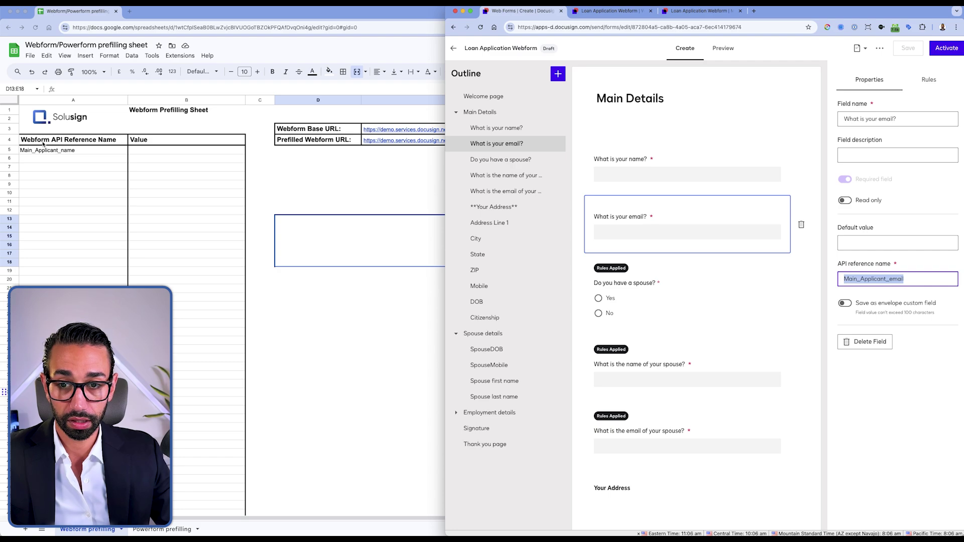
{"action": "left_click", "coordinate": [60, 158]}
{"action": "key", "text": "super+v"}
Step: Copy the Address Line 1 and City reference names, then select sample values B5:B9
{"action": "left_click", "coordinate": [868, 366]}
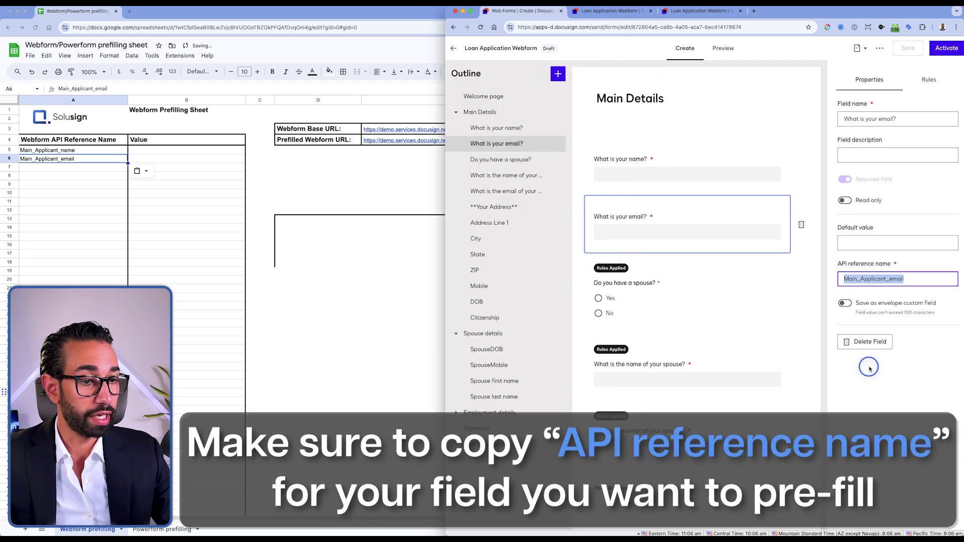
{"action": "scroll", "coordinate": [673, 347], "scroll_direction": "down", "scroll_amount": 4}
{"action": "left_click", "coordinate": [651, 411]}
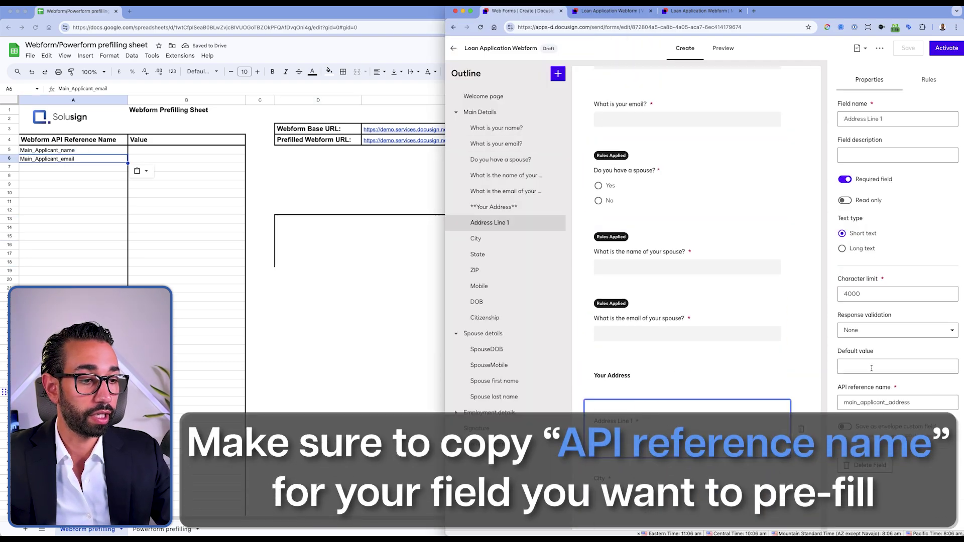
{"action": "double_click", "coordinate": [899, 400]}
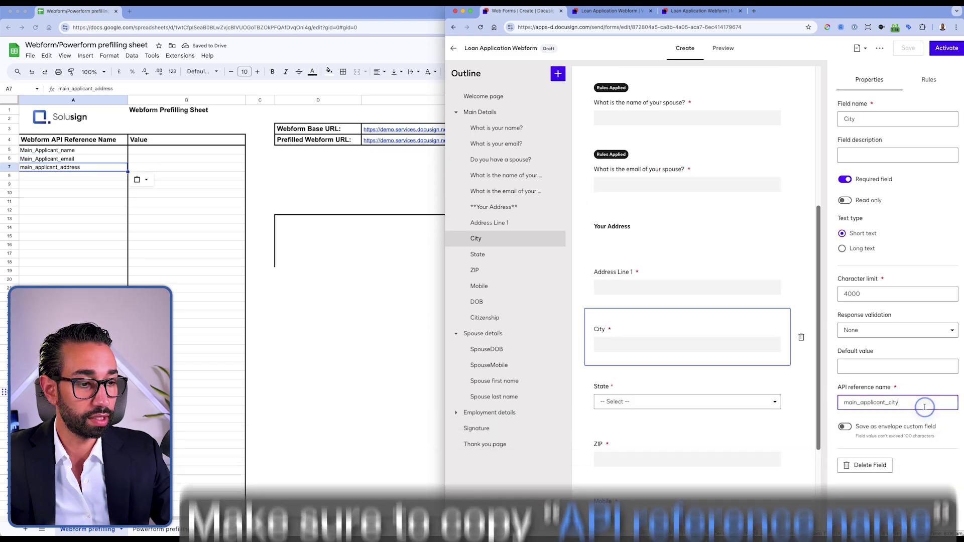
{"action": "double_click", "coordinate": [904, 402]}
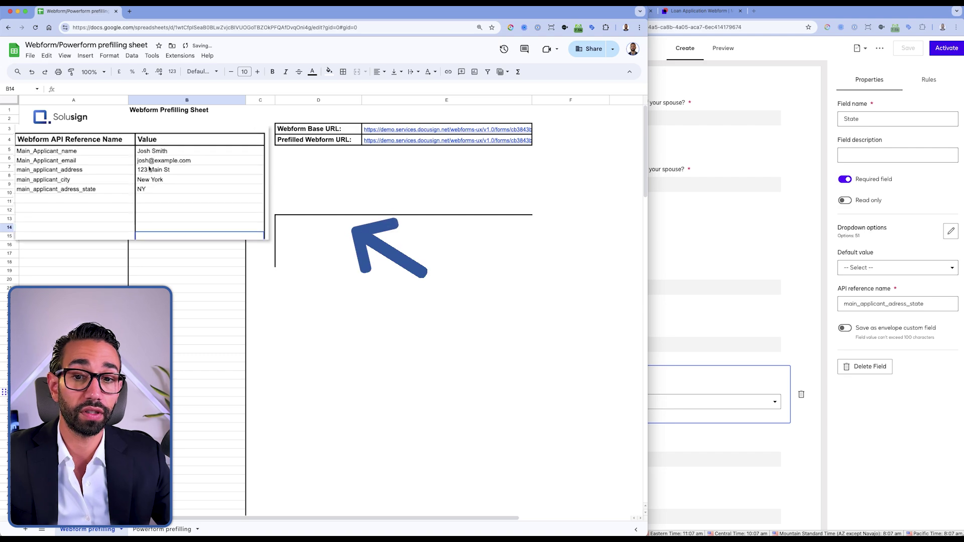
{"action": "left_click_drag", "start_coordinate": [177, 155], "coordinate": [177, 193]}
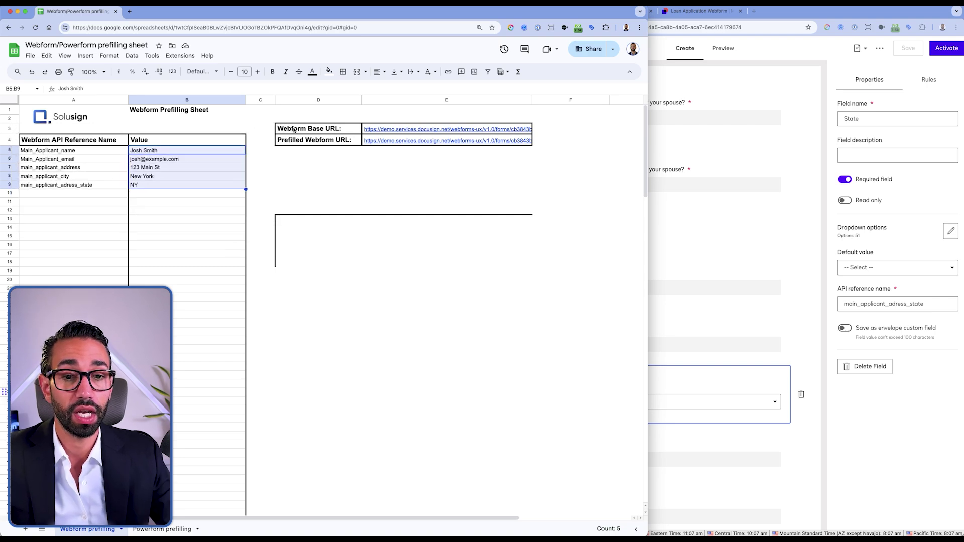
Step: Copy the prefilled web form URL from cell E4 and load it in a new browser tab
{"action": "left_click", "coordinate": [394, 143]}
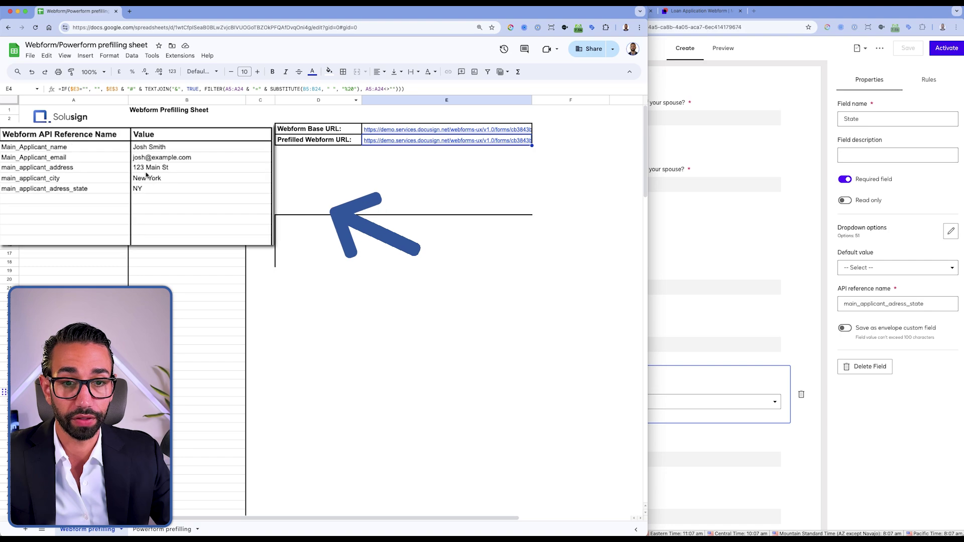
{"action": "mouse_move", "coordinate": [377, 144]}
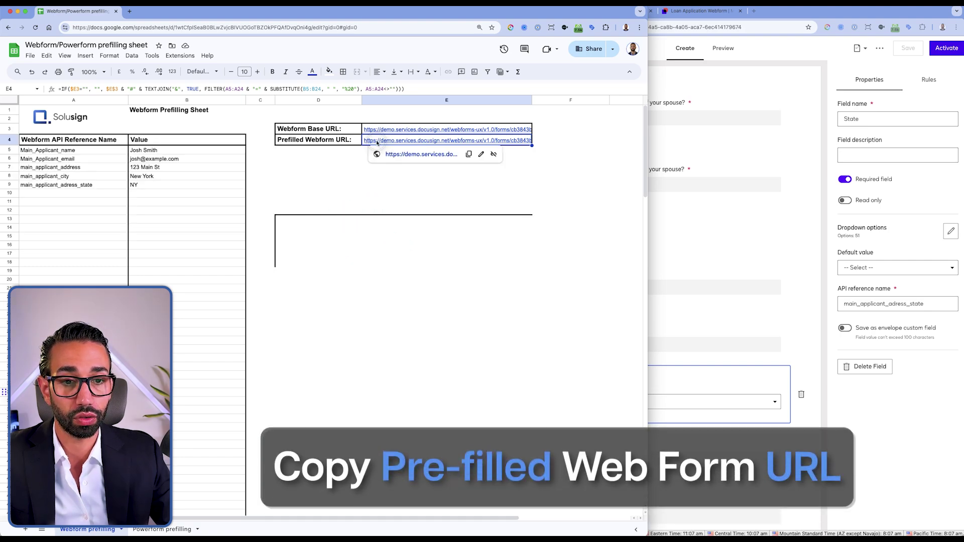
{"action": "left_click", "coordinate": [467, 153]}
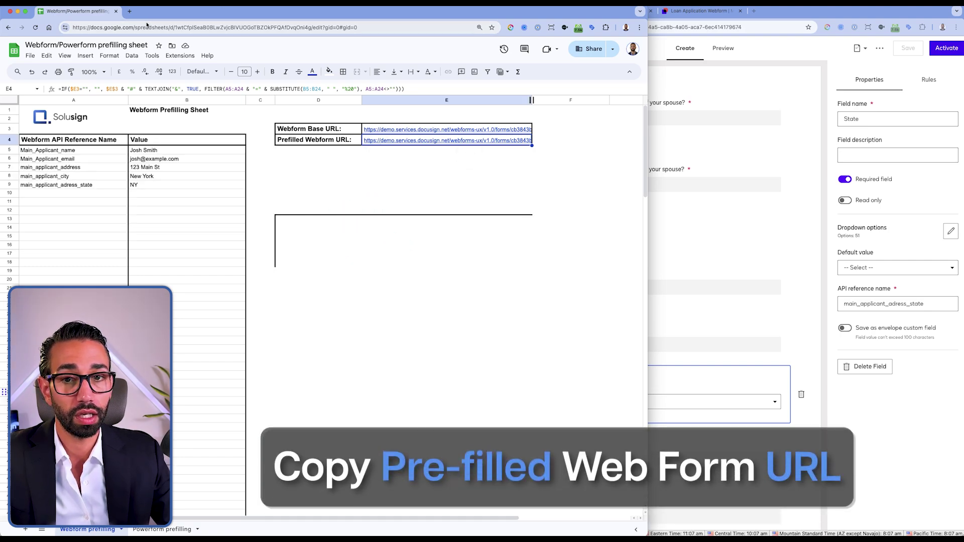
{"action": "left_click", "coordinate": [130, 11]}
{"action": "key", "text": "super+v"}
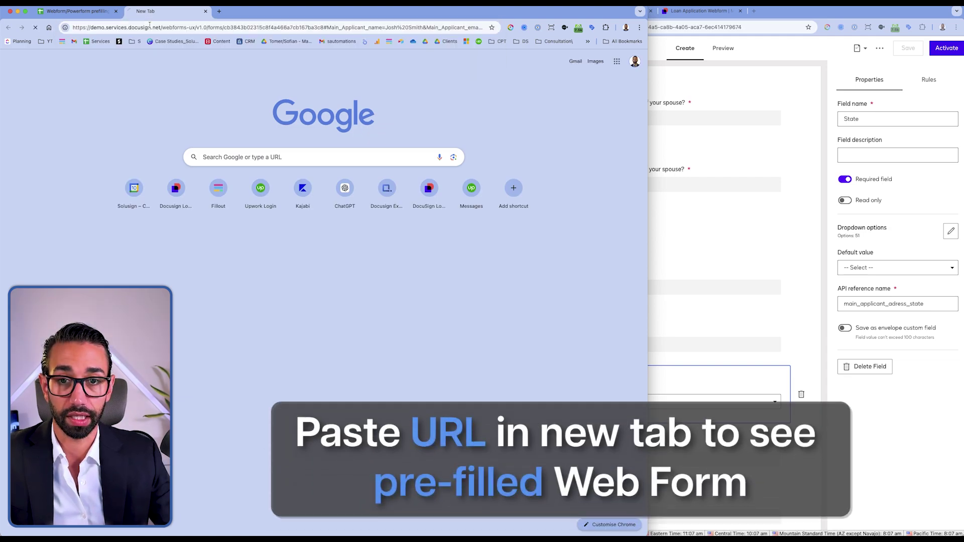
{"action": "key", "text": "Return"}
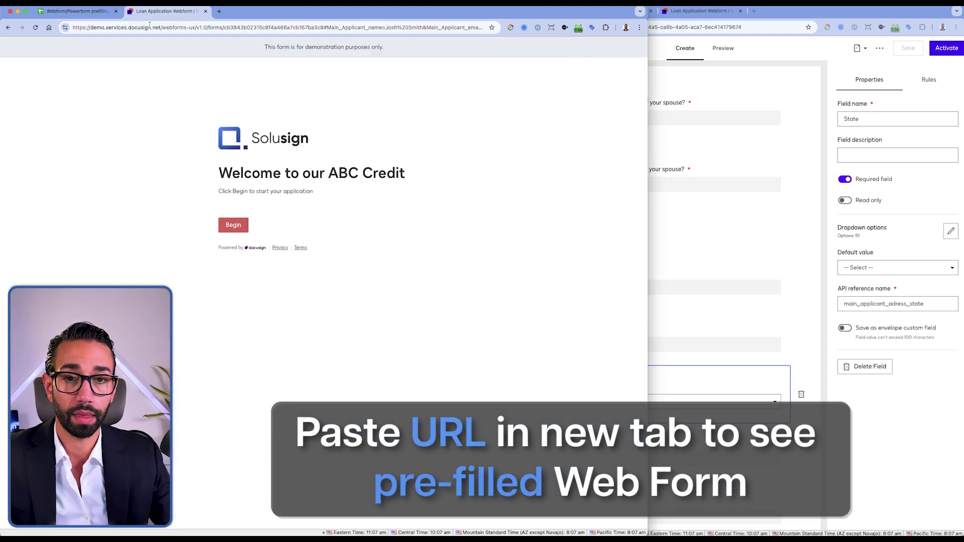
Step: Begin the application and move its tab to the other window to view the prefilled Main Details
{"action": "left_click", "coordinate": [233, 225]}
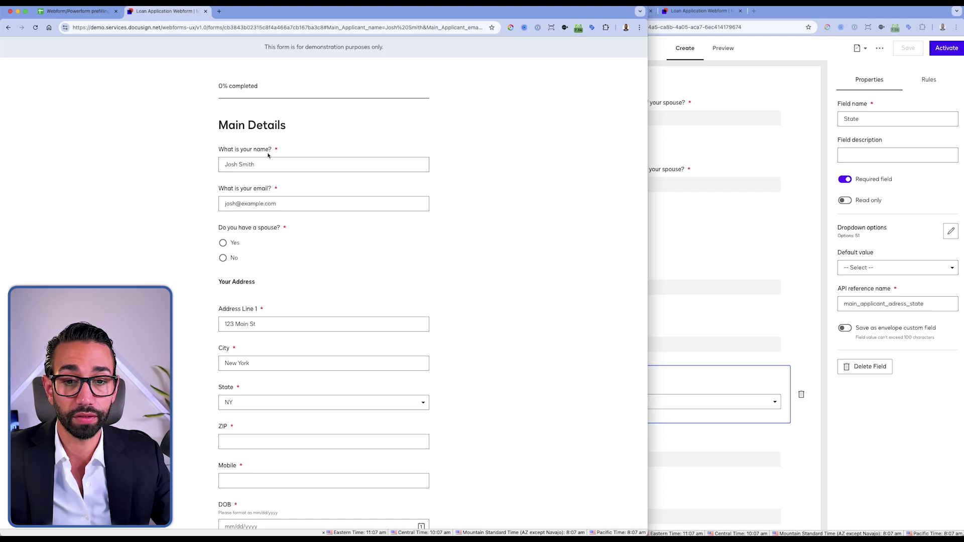
{"action": "left_click_drag", "start_coordinate": [159, 16], "coordinate": [651, 15]}
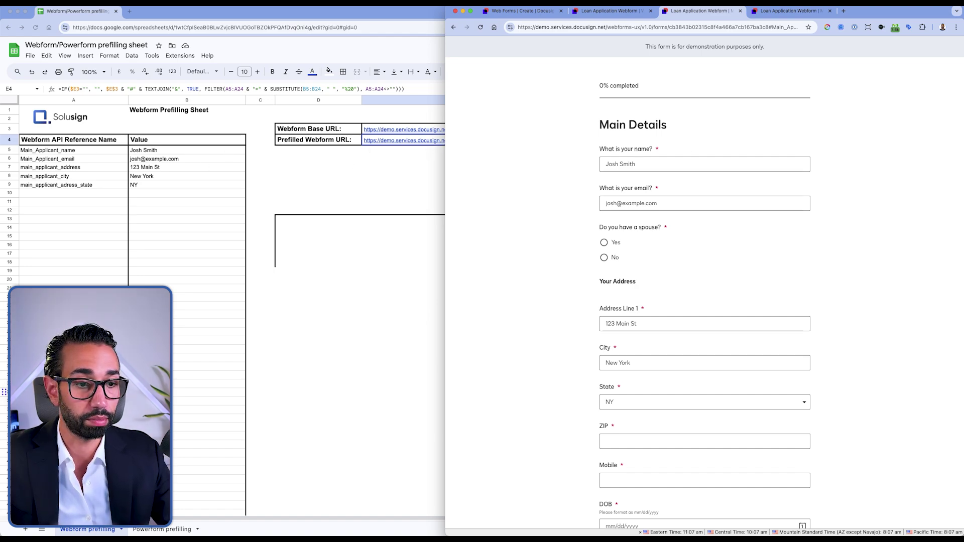
{"action": "scroll", "coordinate": [580, 300], "scroll_direction": "down", "scroll_amount": 3}
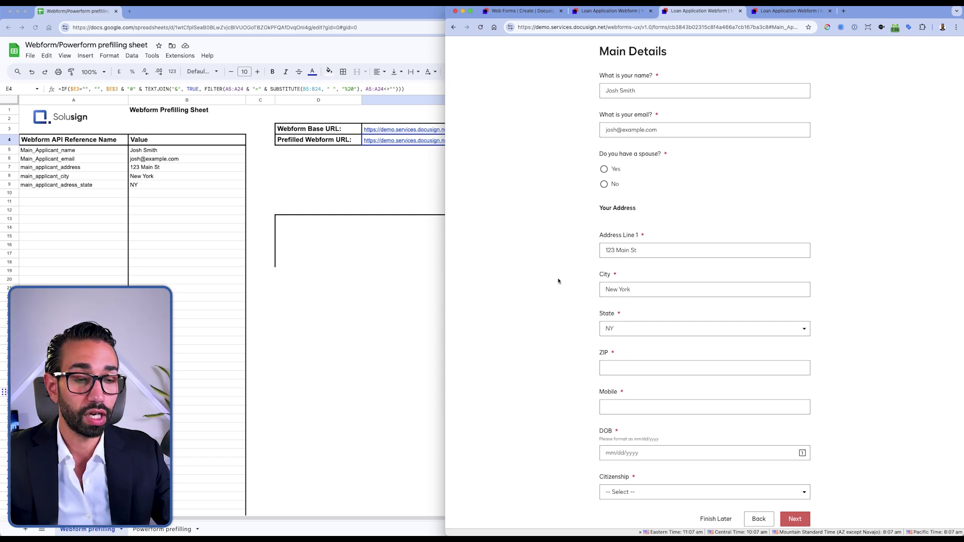
Step: Compare the base URL in E3 with the prefilled URL formula in E4, then edit Address Line 1 on the form
{"action": "left_click", "coordinate": [403, 136]}
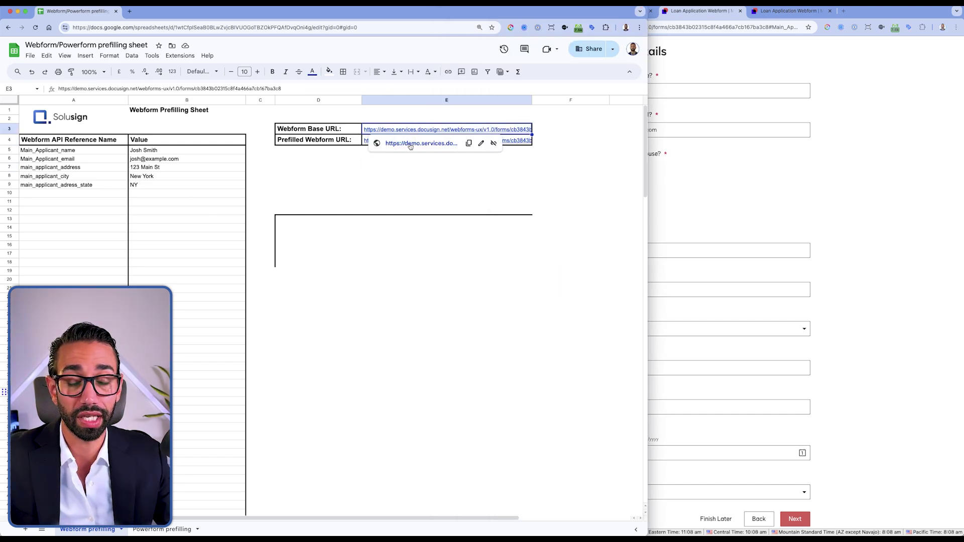
{"action": "left_click", "coordinate": [370, 144]}
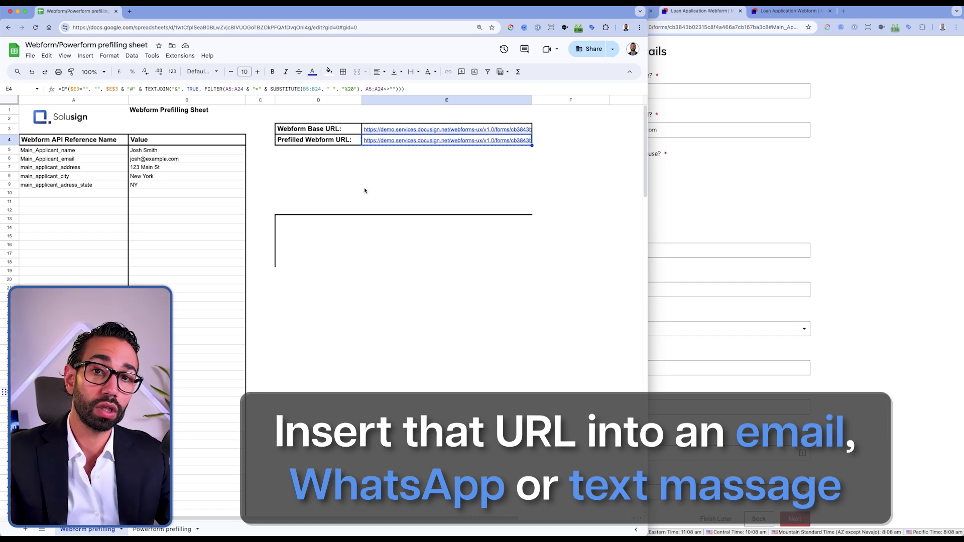
{"action": "left_click", "coordinate": [737, 209]}
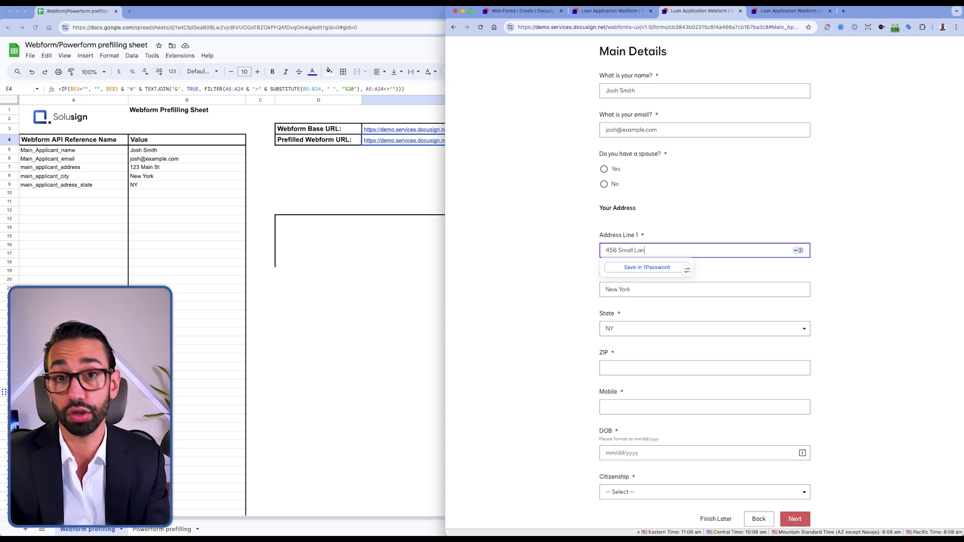
{"action": "type", "text": "e"}
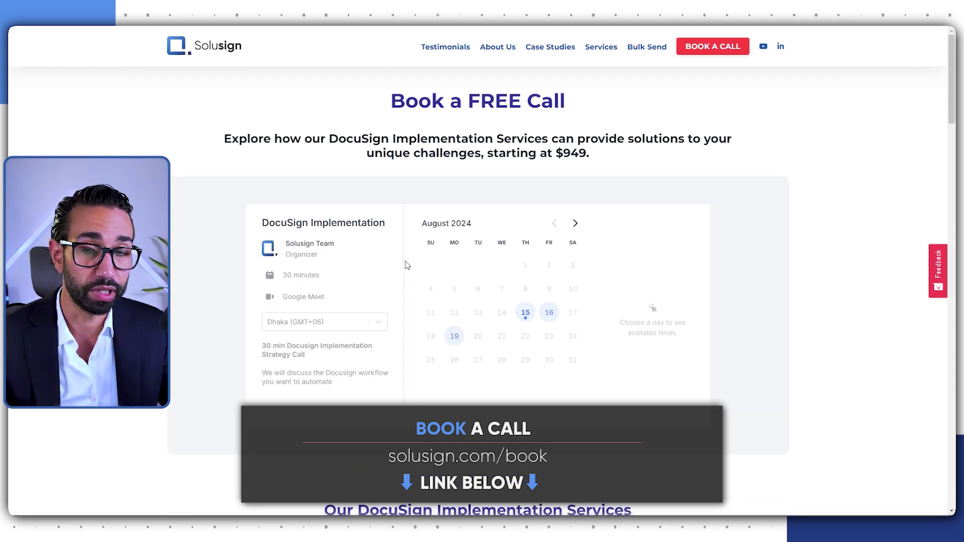
Step: Pick August 15 on the August 2024 booking calendar to list its call times
{"action": "left_click", "coordinate": [522, 318]}
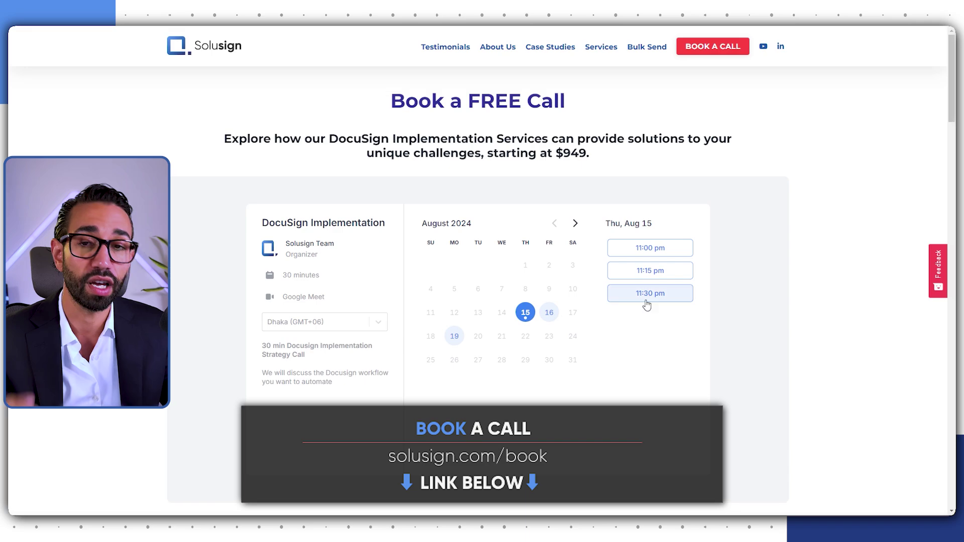